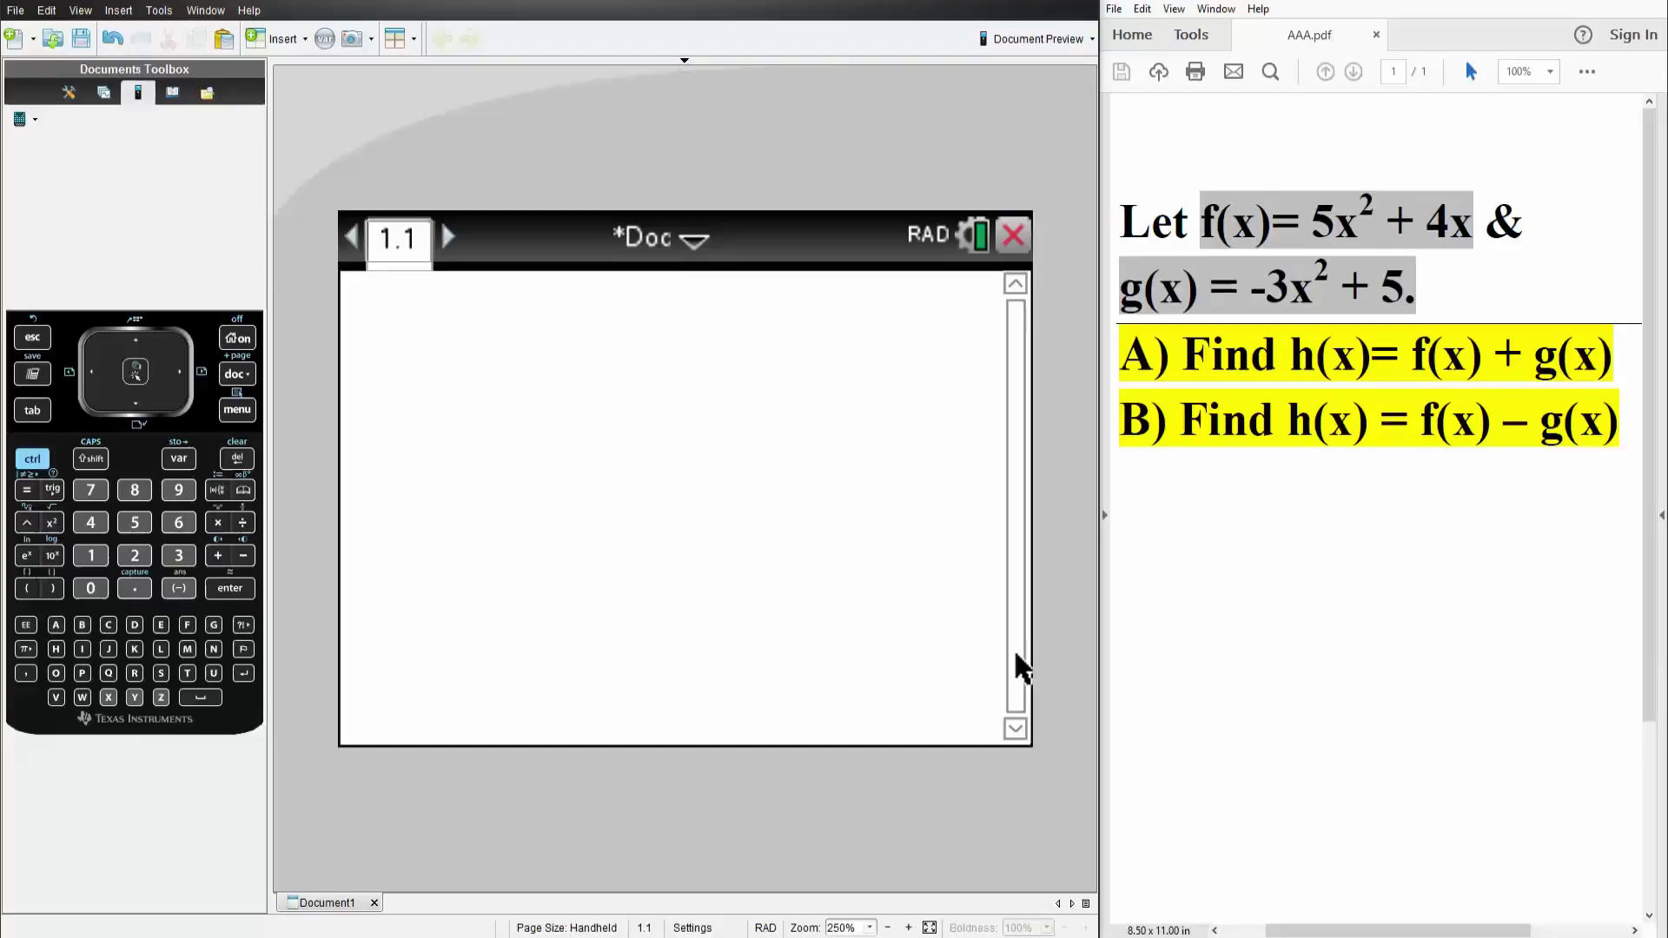
Focus the blank calculator page 1.1 so the first entry line takes input
click(695, 424)
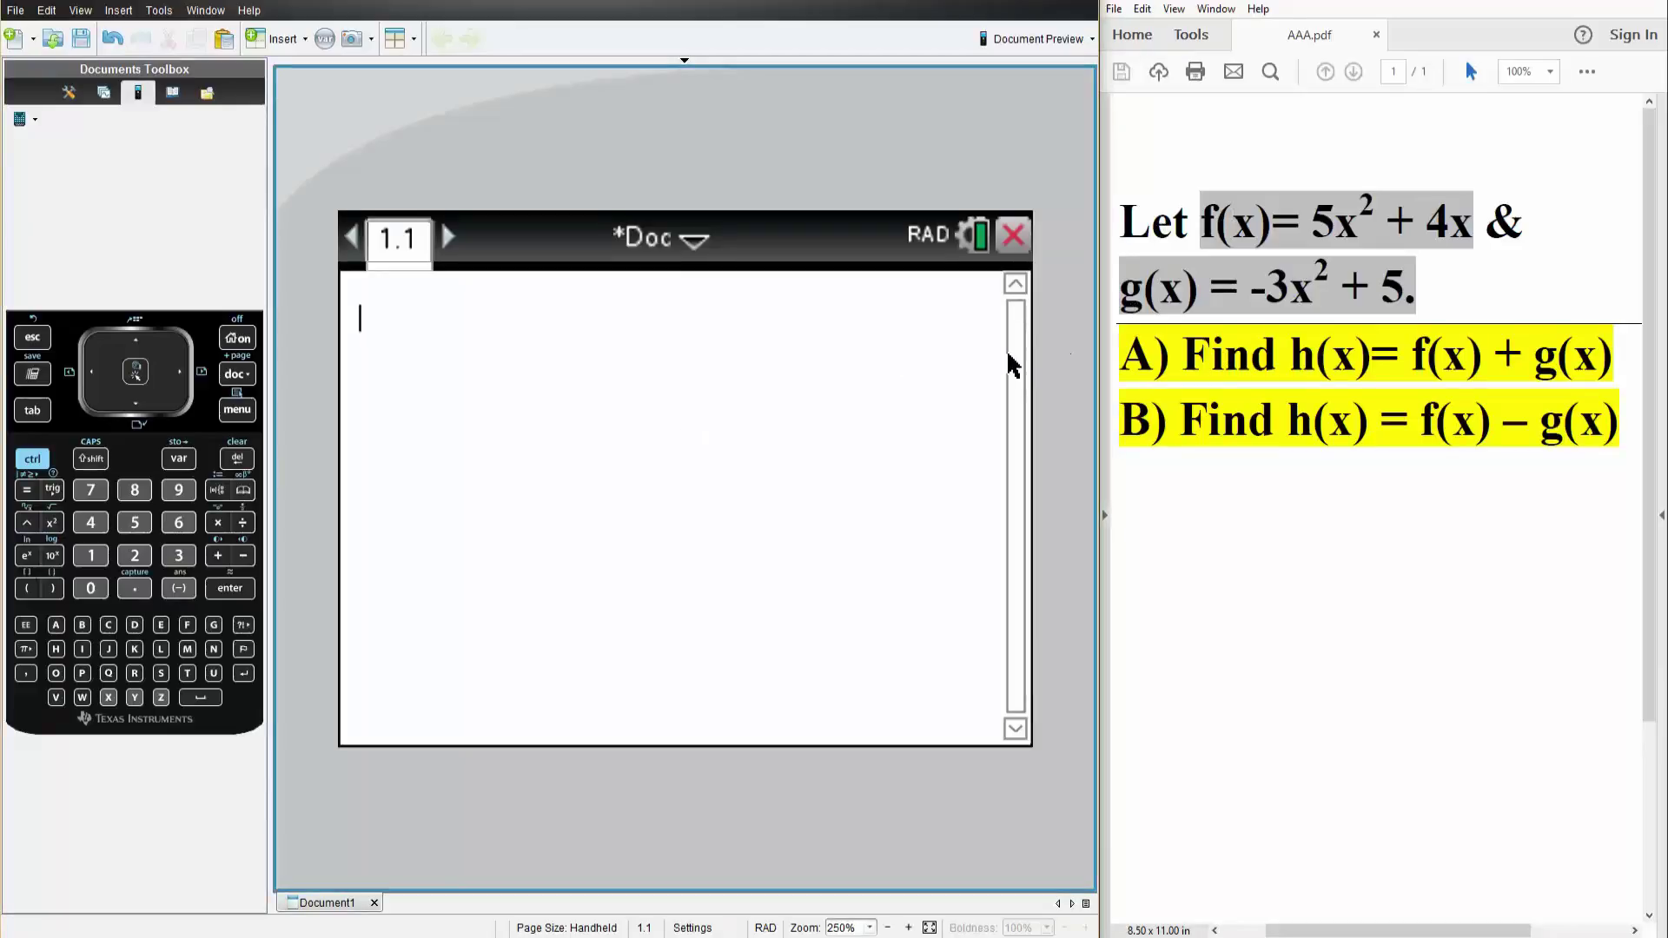
text(f()
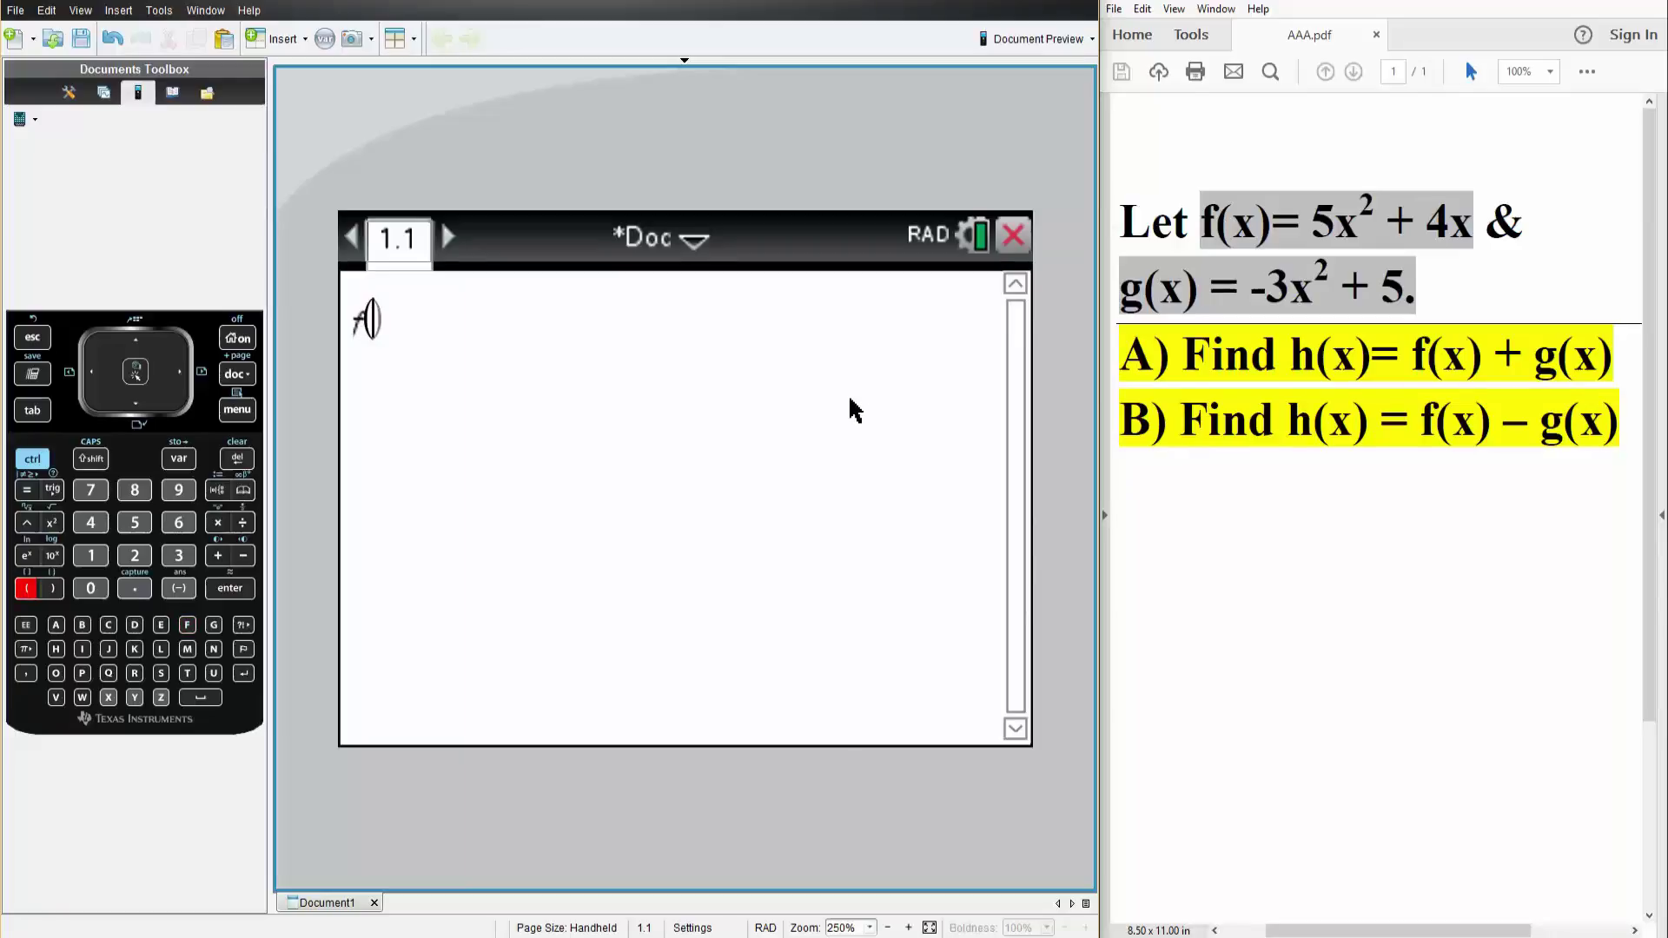
text(x))
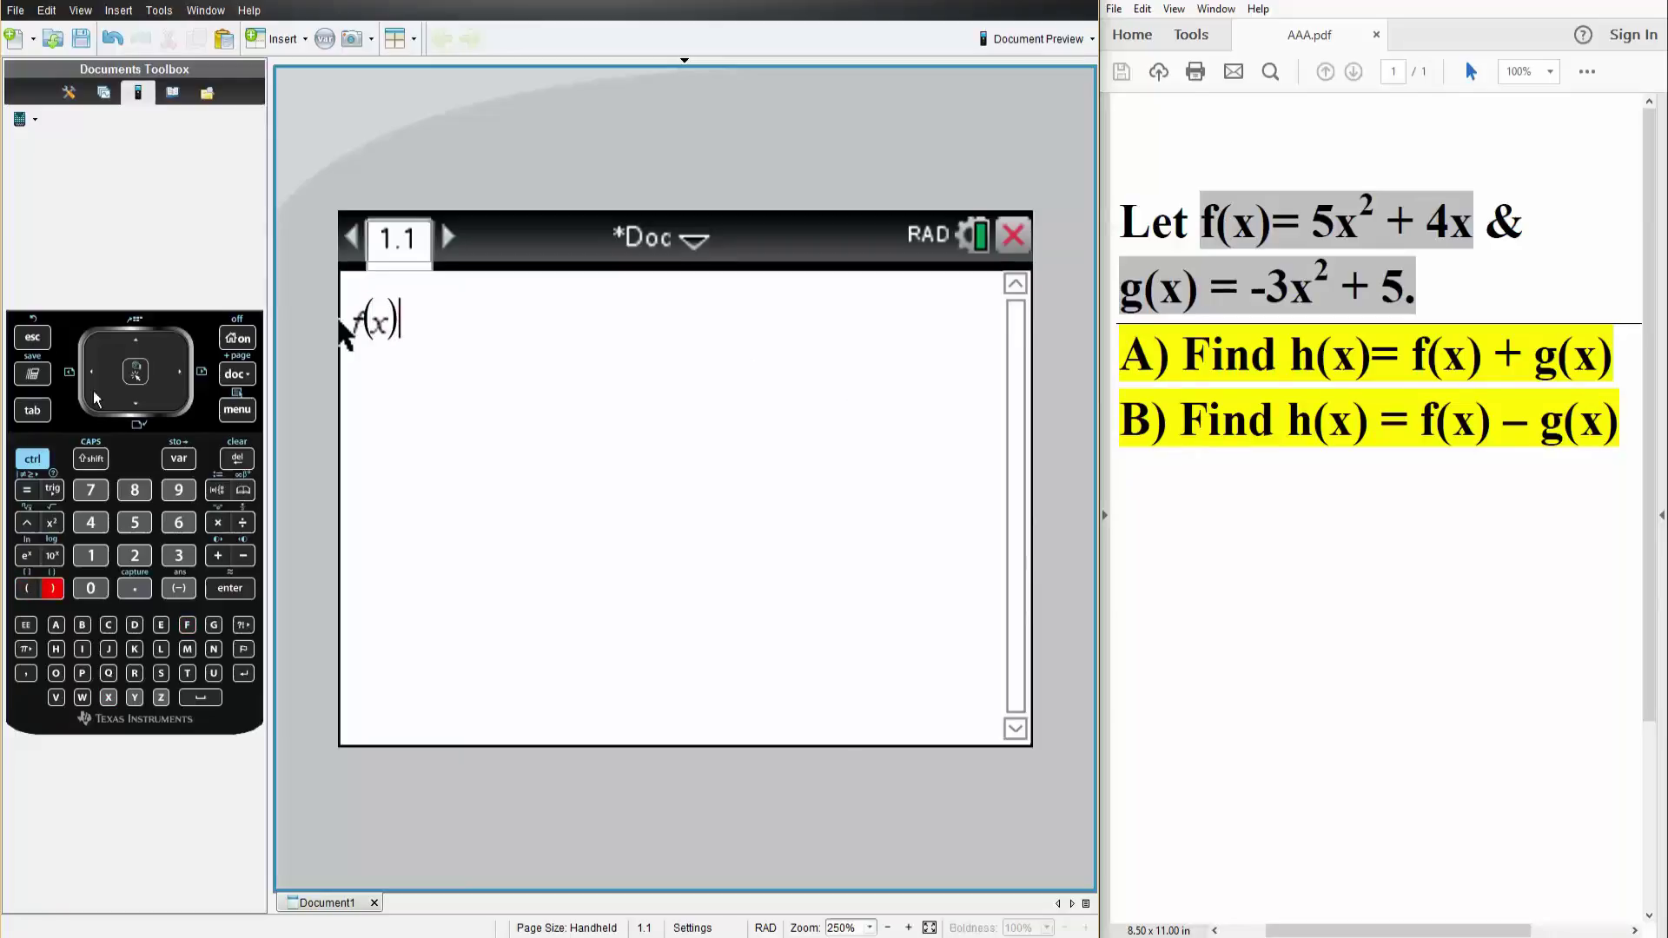
Enter and store the definition f(x) := 5x² + 4x
click(40, 461)
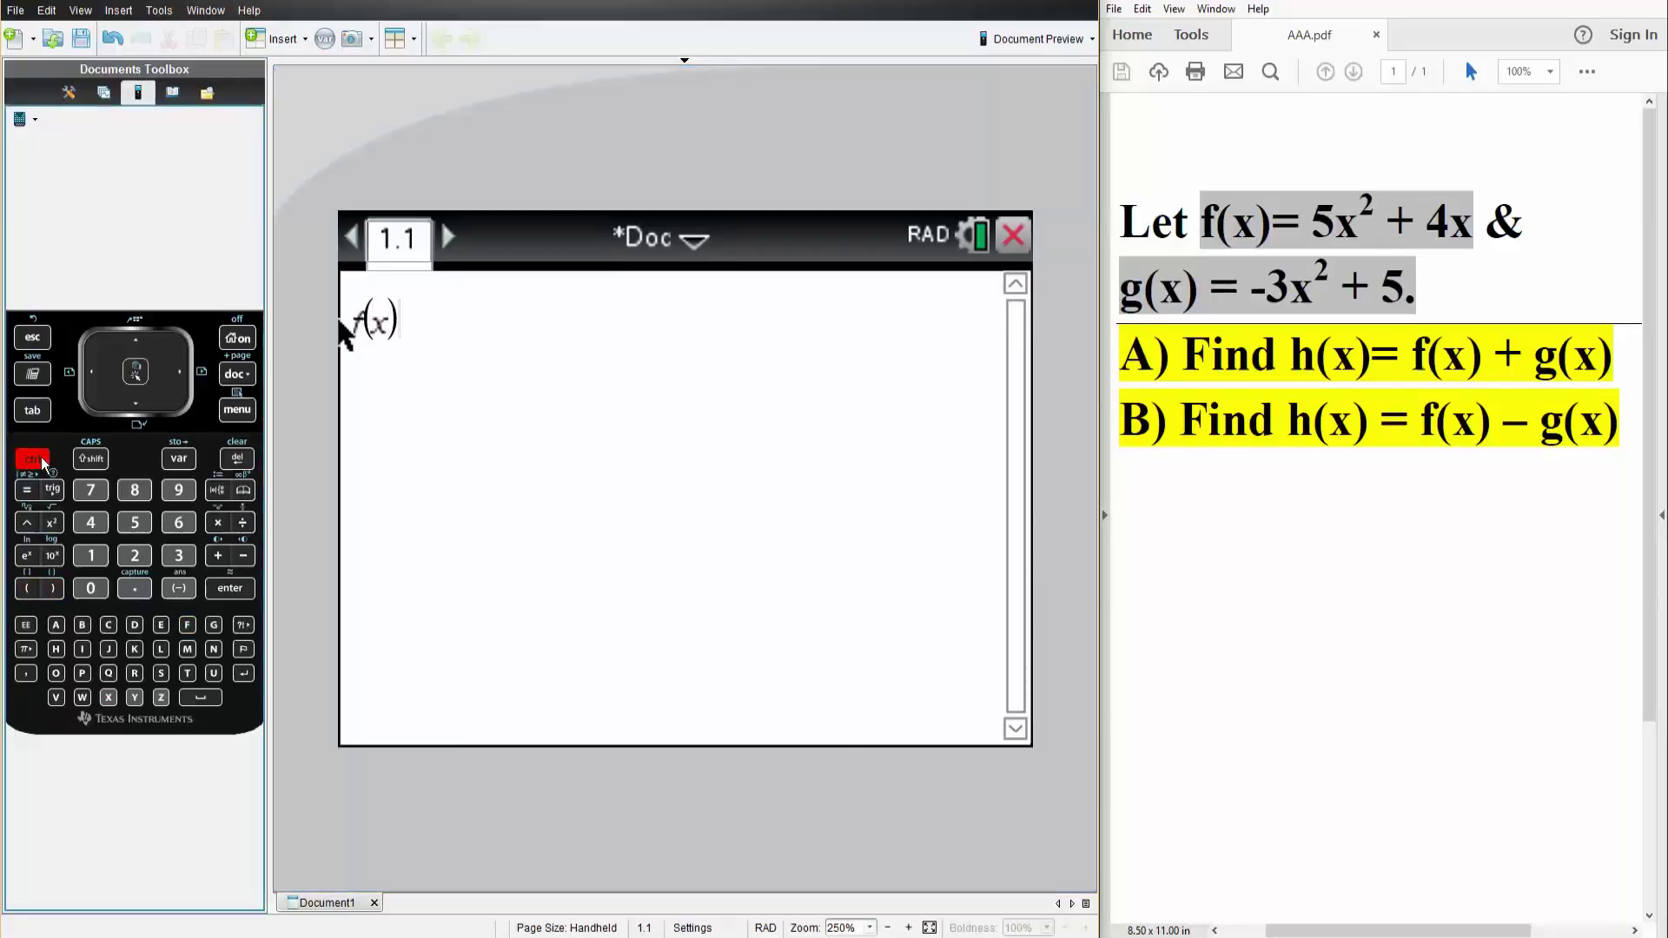
click(216, 492)
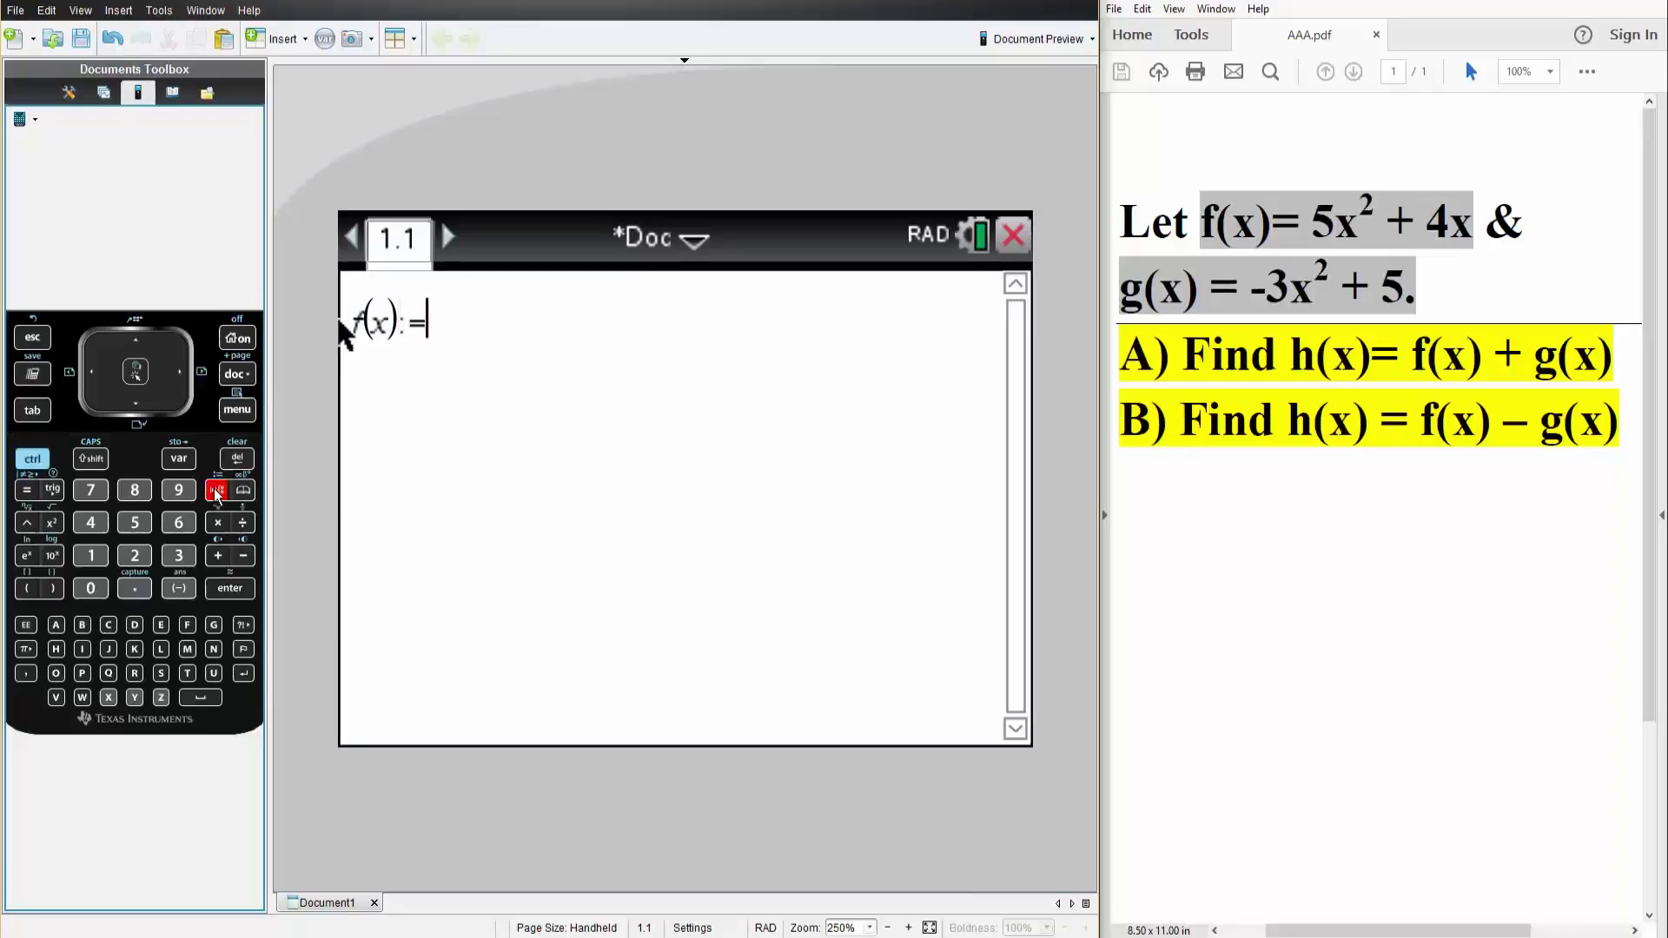
click(127, 528)
text(*)
text(x)
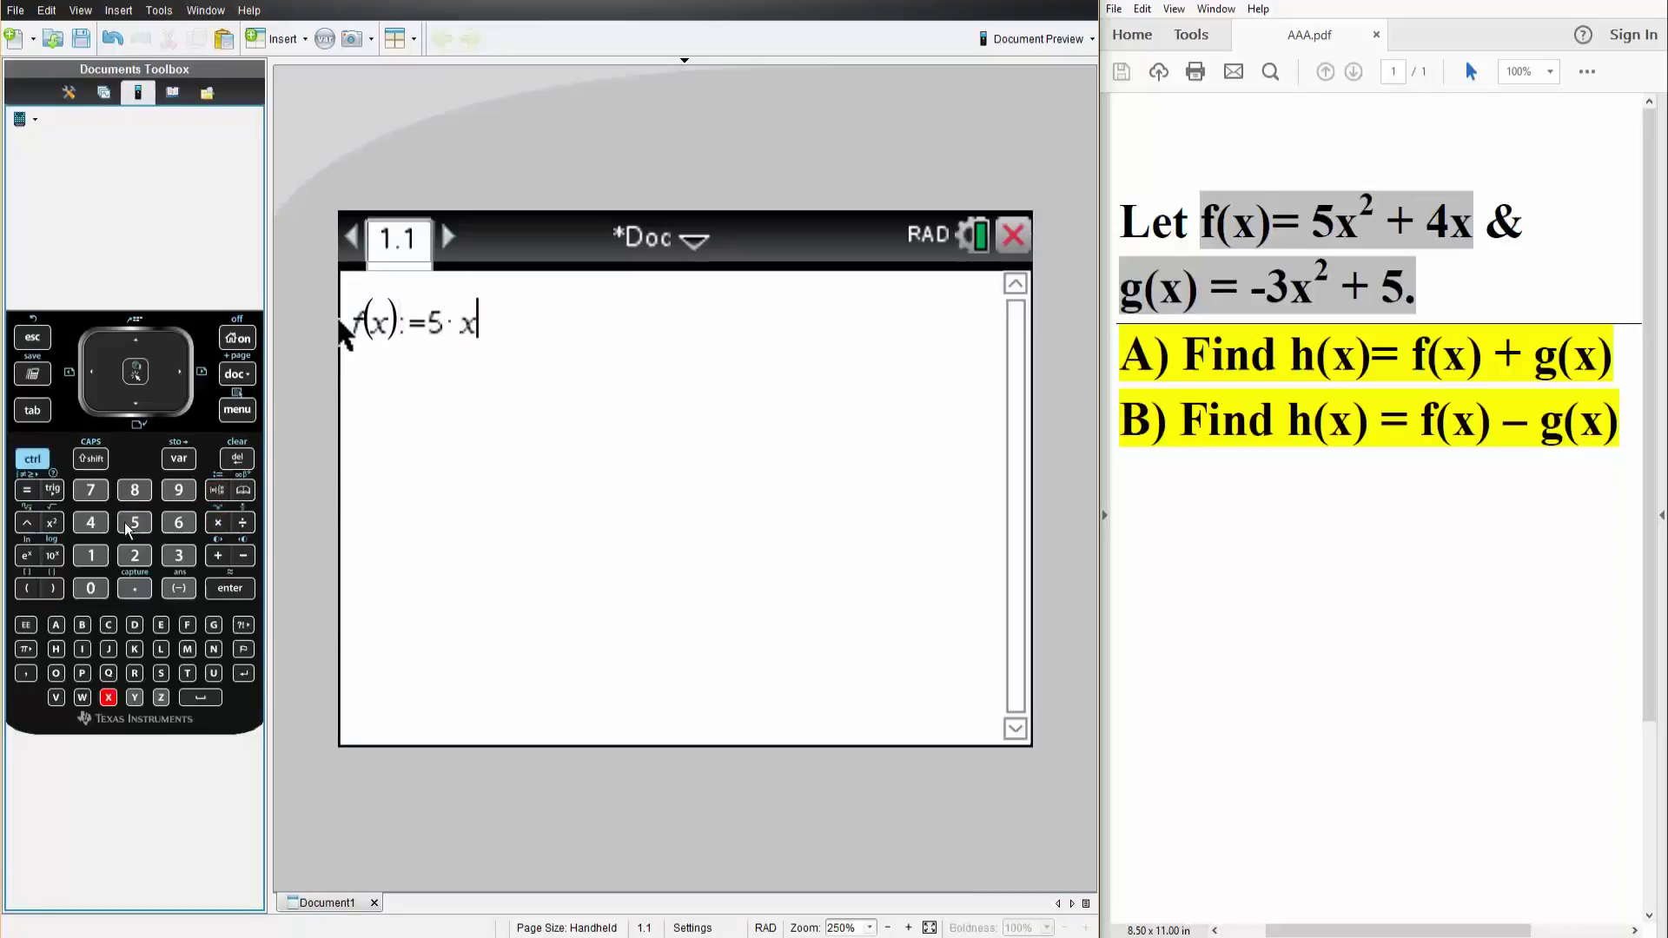
click(53, 523)
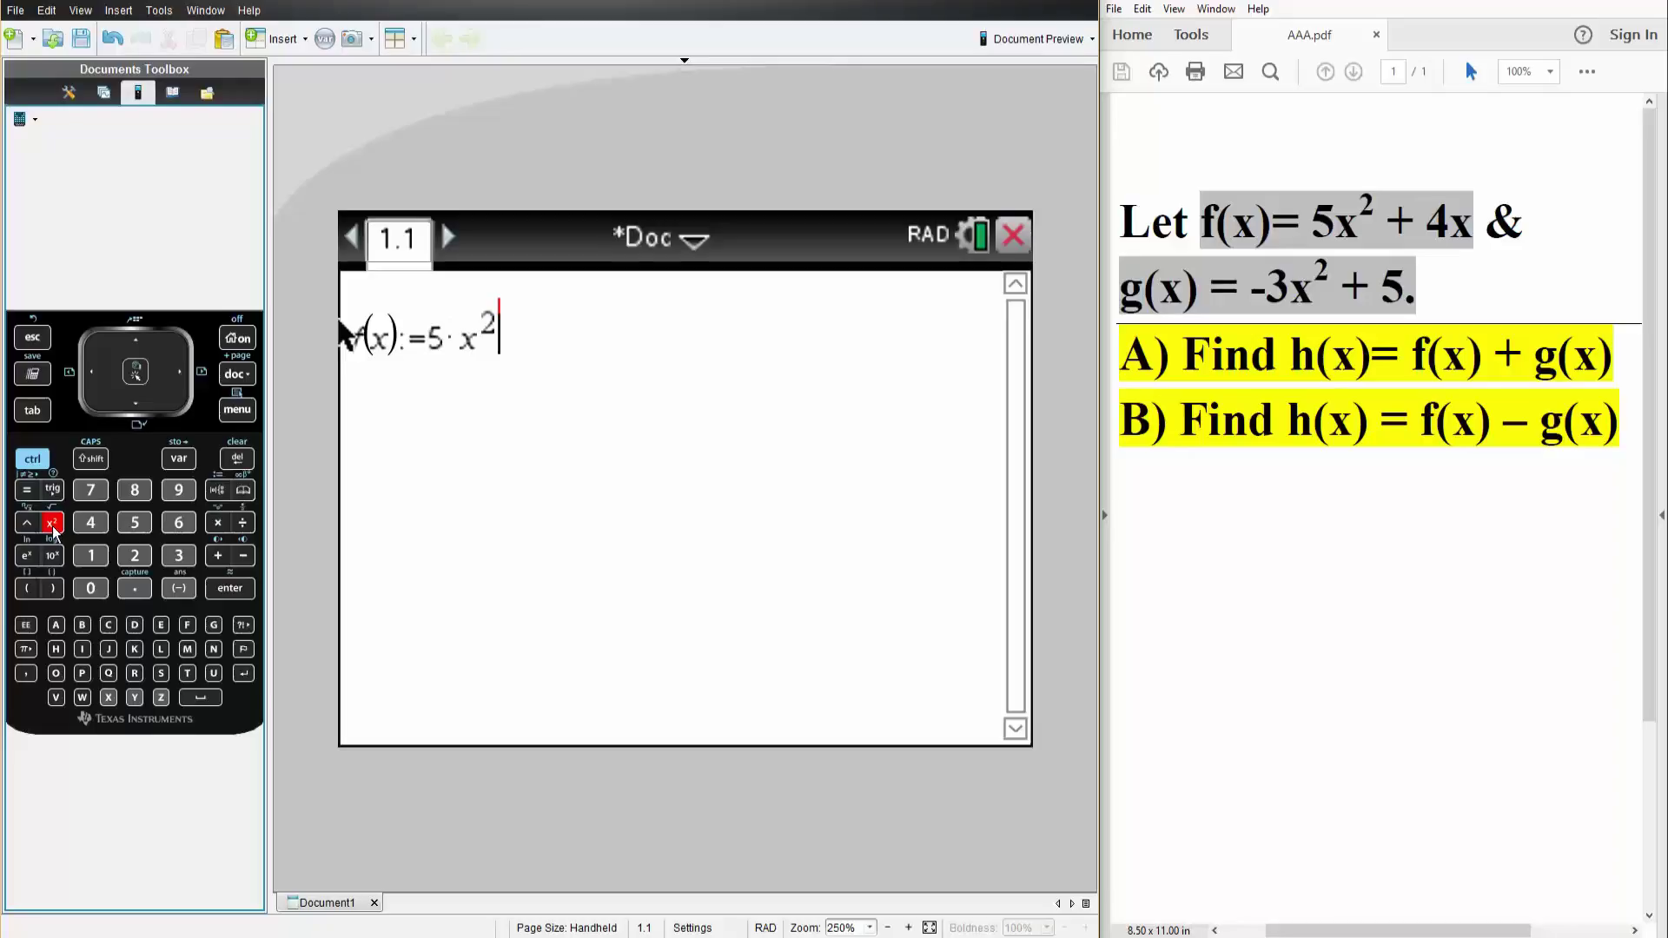
key(Right)
text(+4·)
text(x)
key(Return)
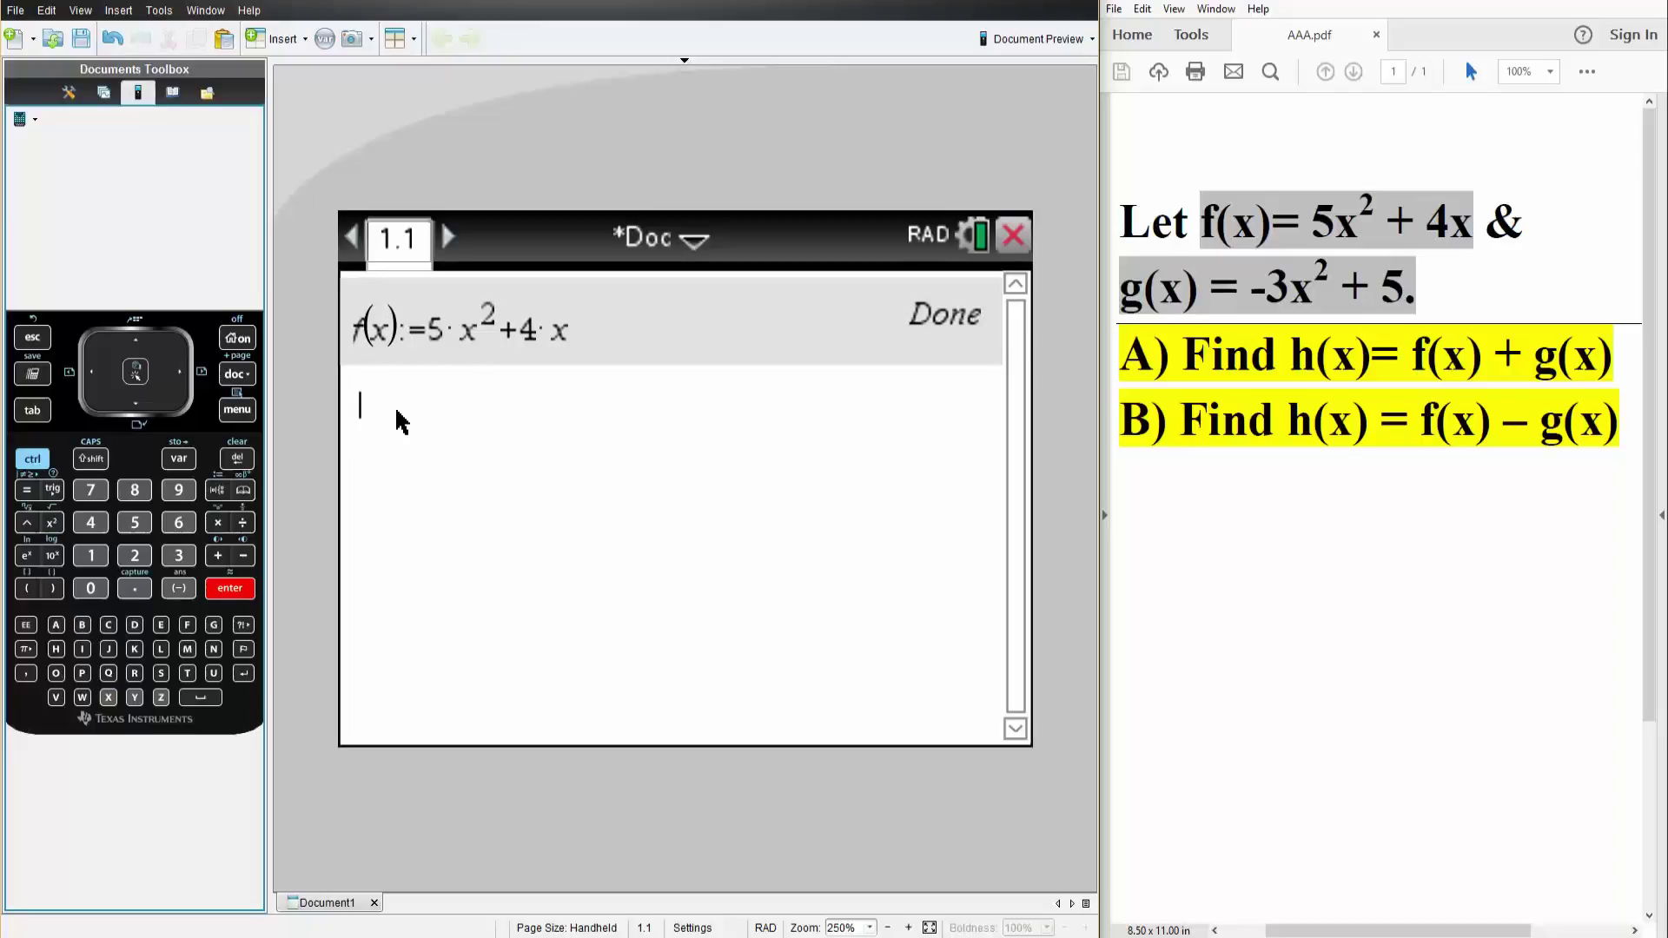
text(g()
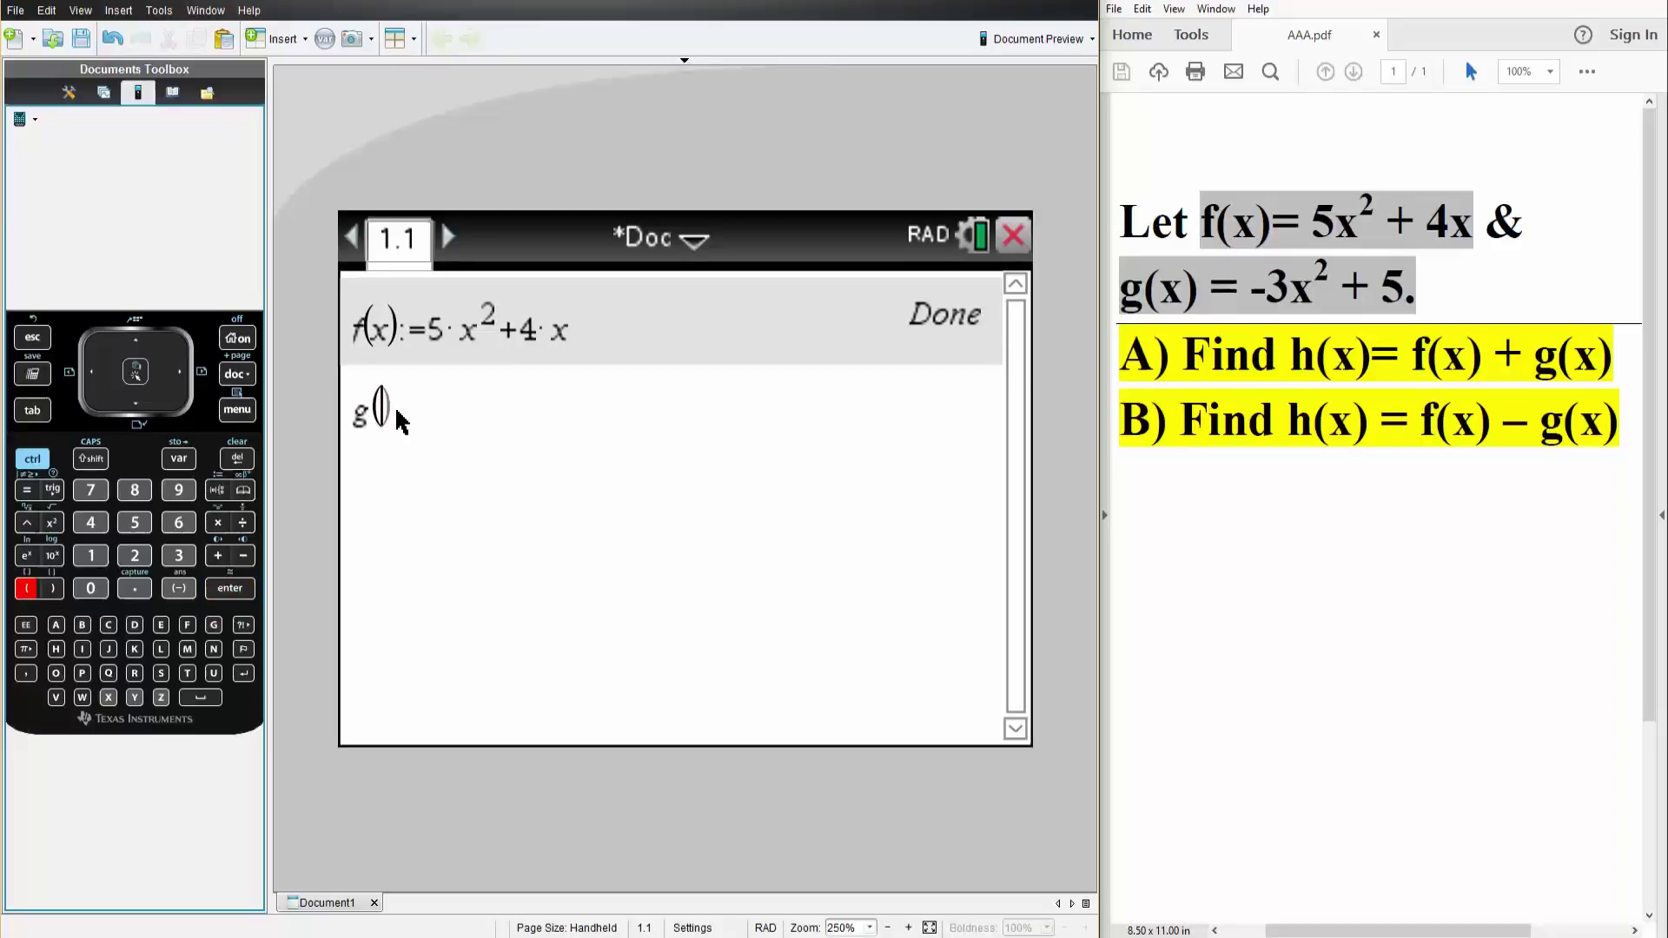
text(x))
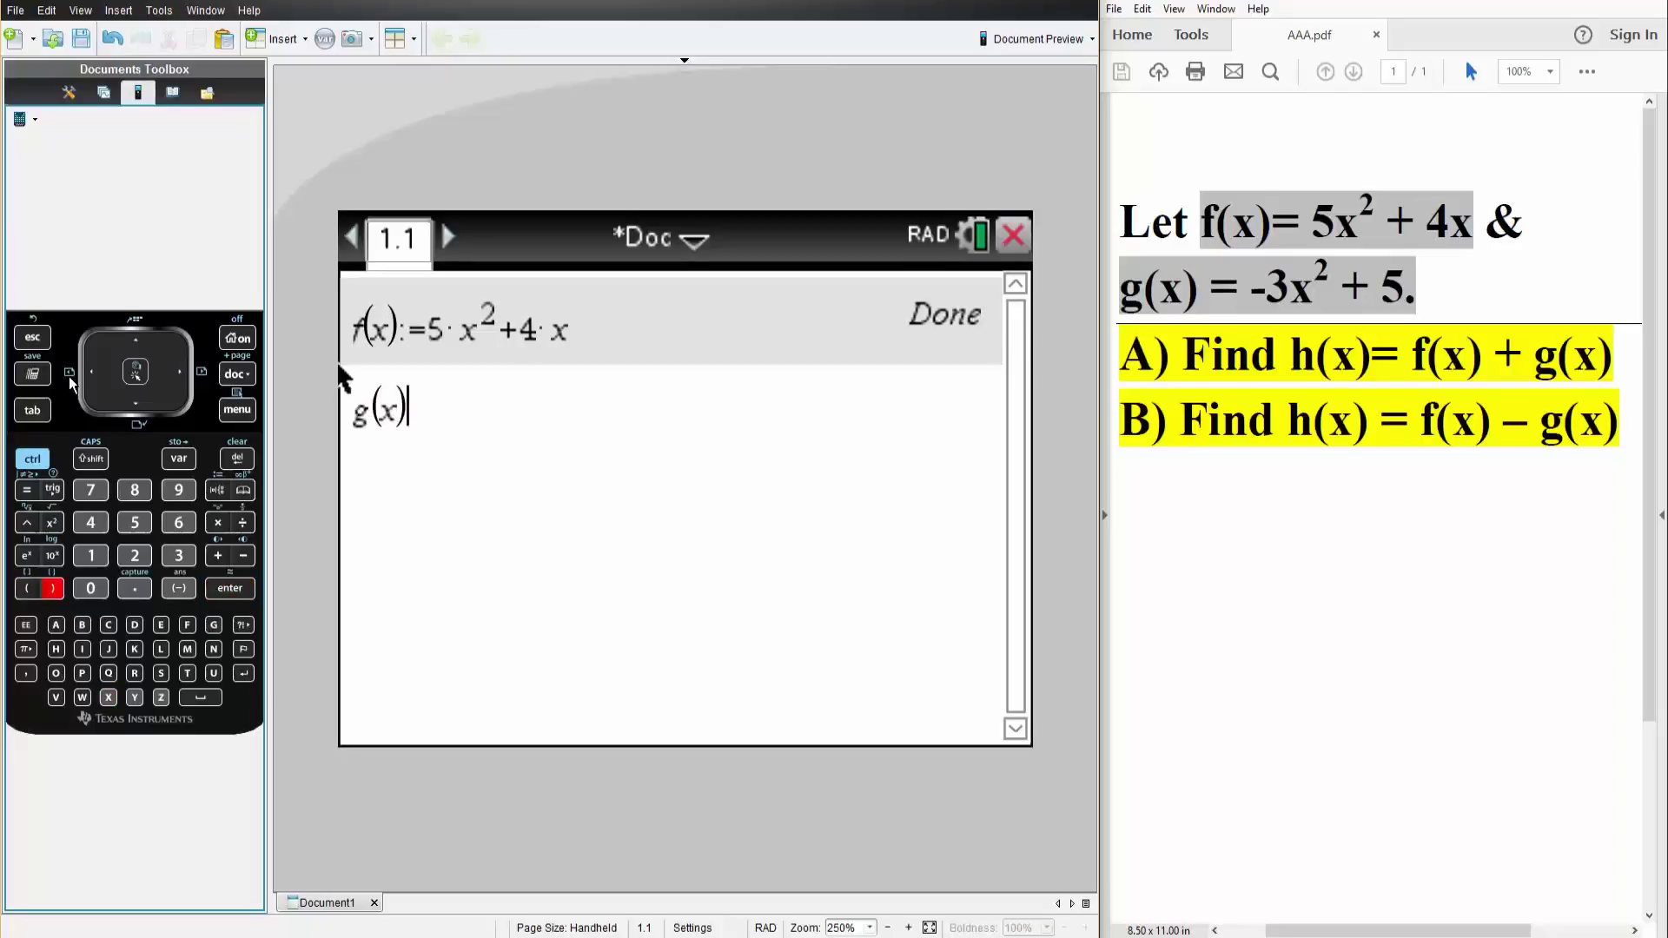
Enter and store the definition g(x) := −3x² + 5
key(ctrl)
click(218, 491)
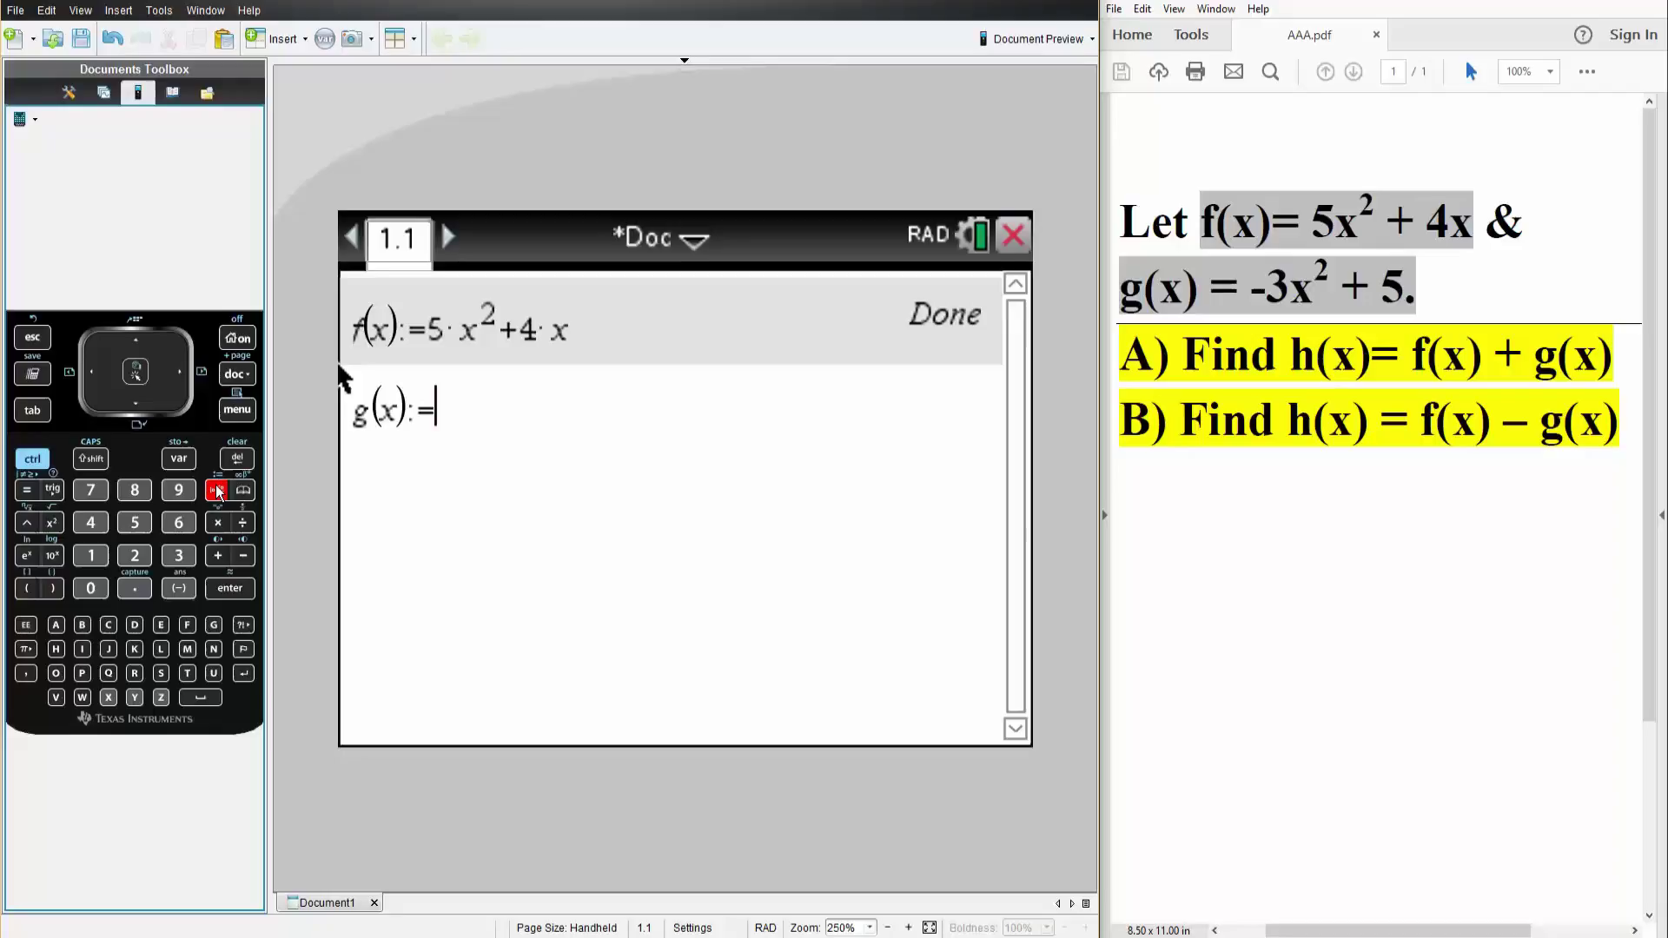
text(-)
text(3*x)
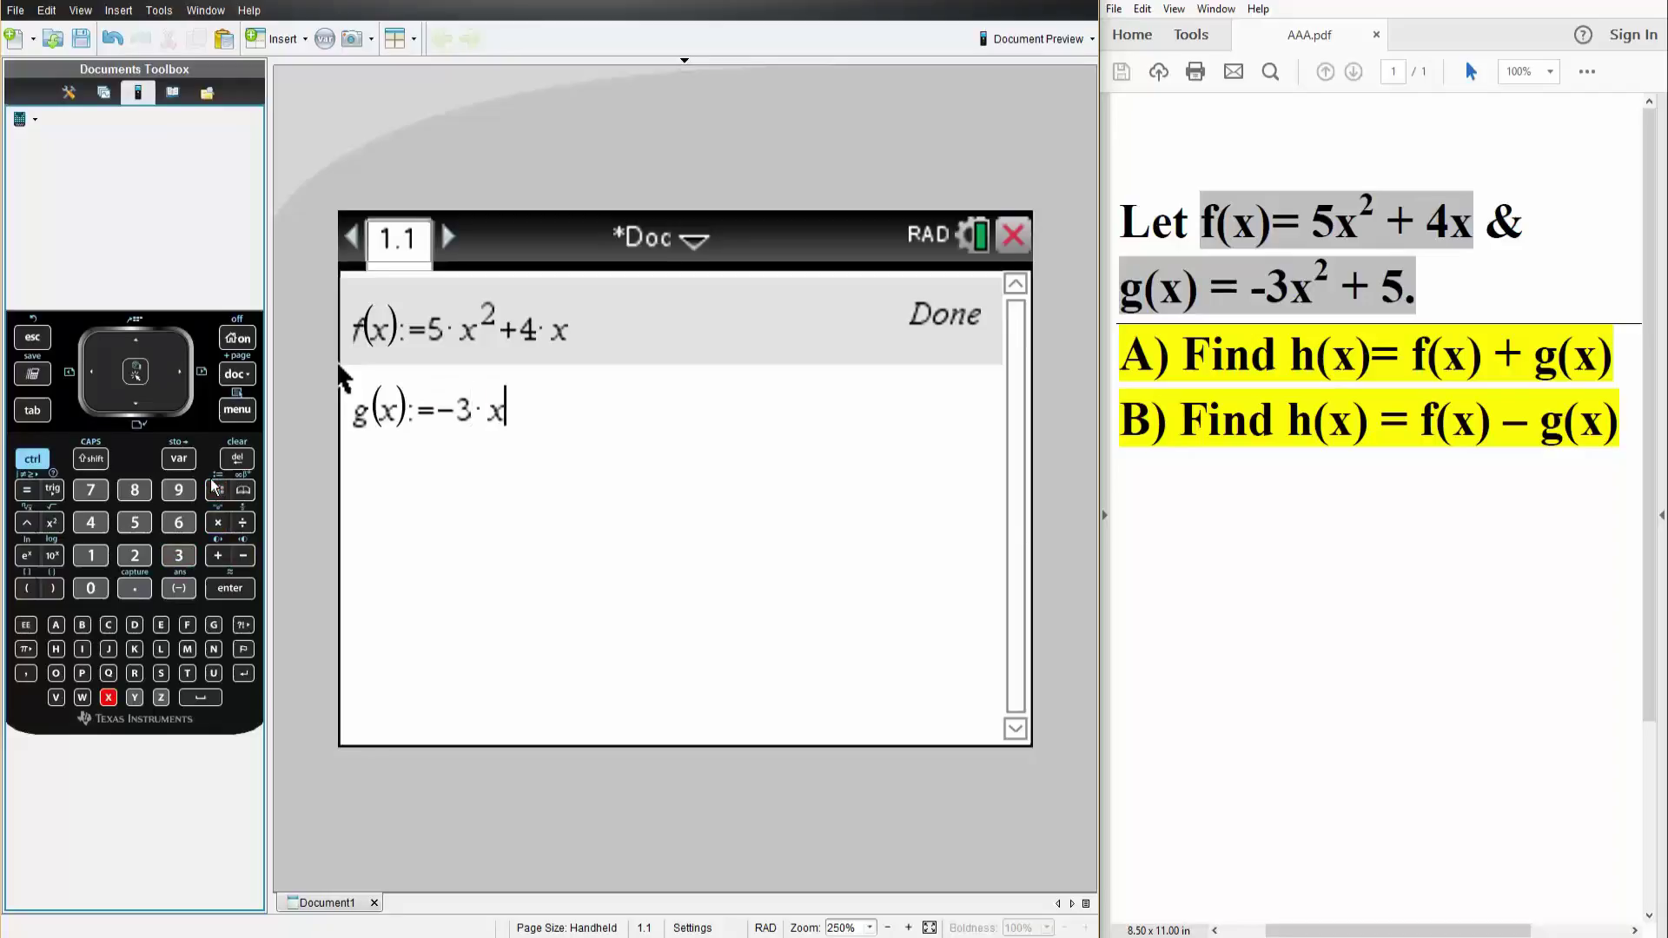
click(50, 526)
key(Right)
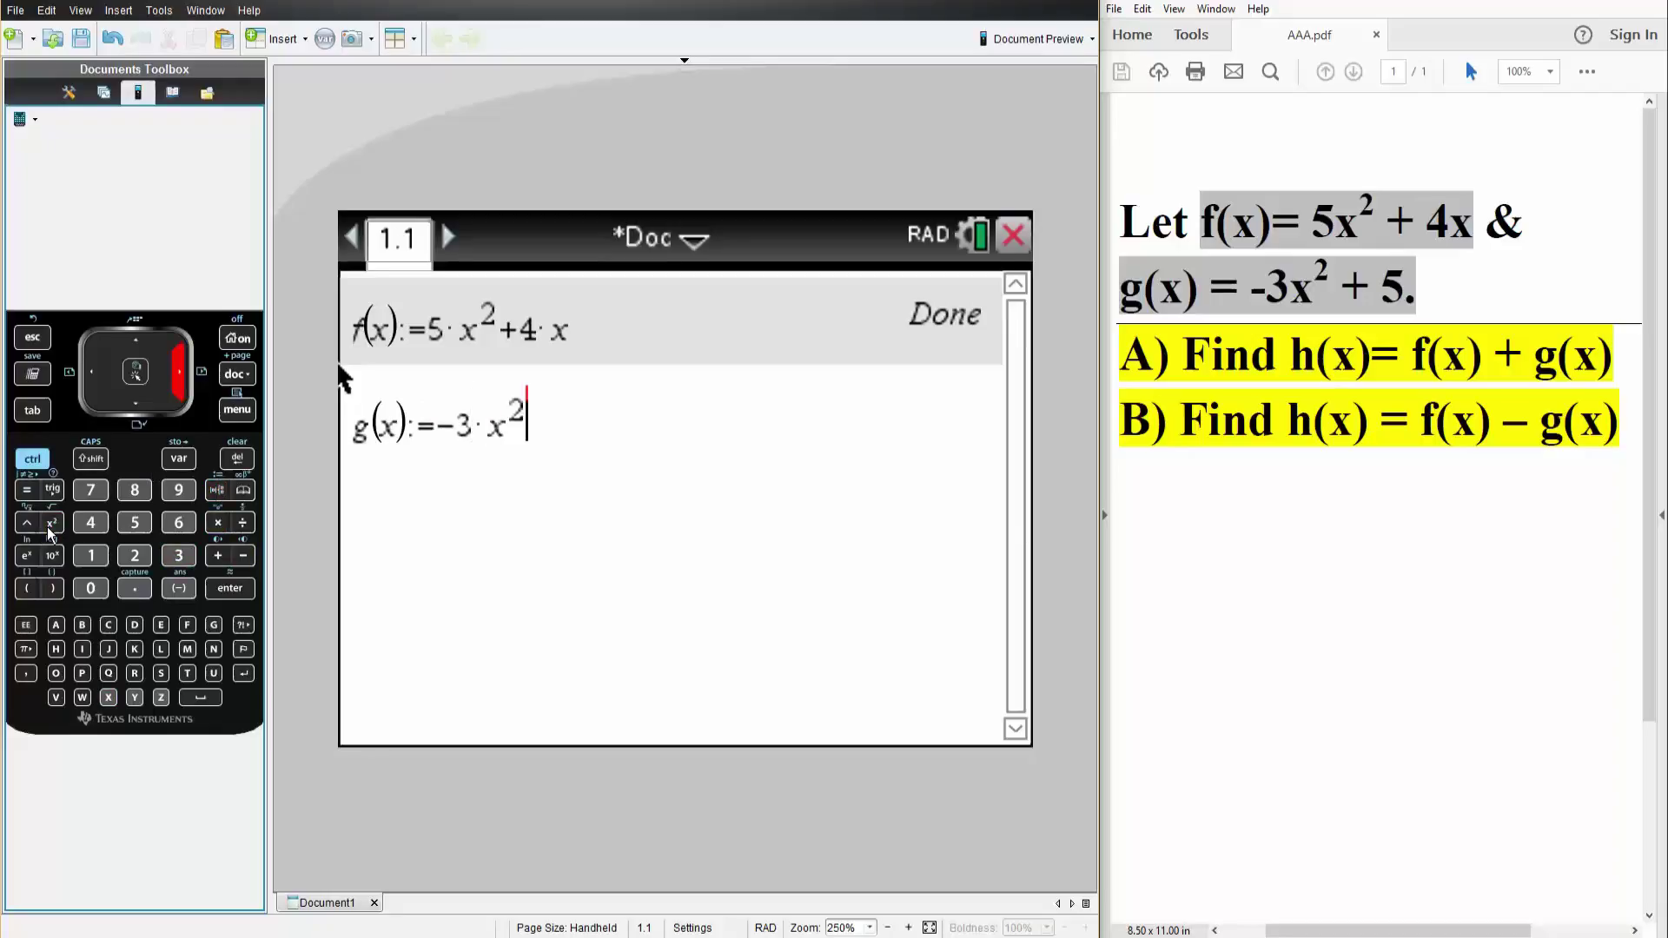
text(+5)
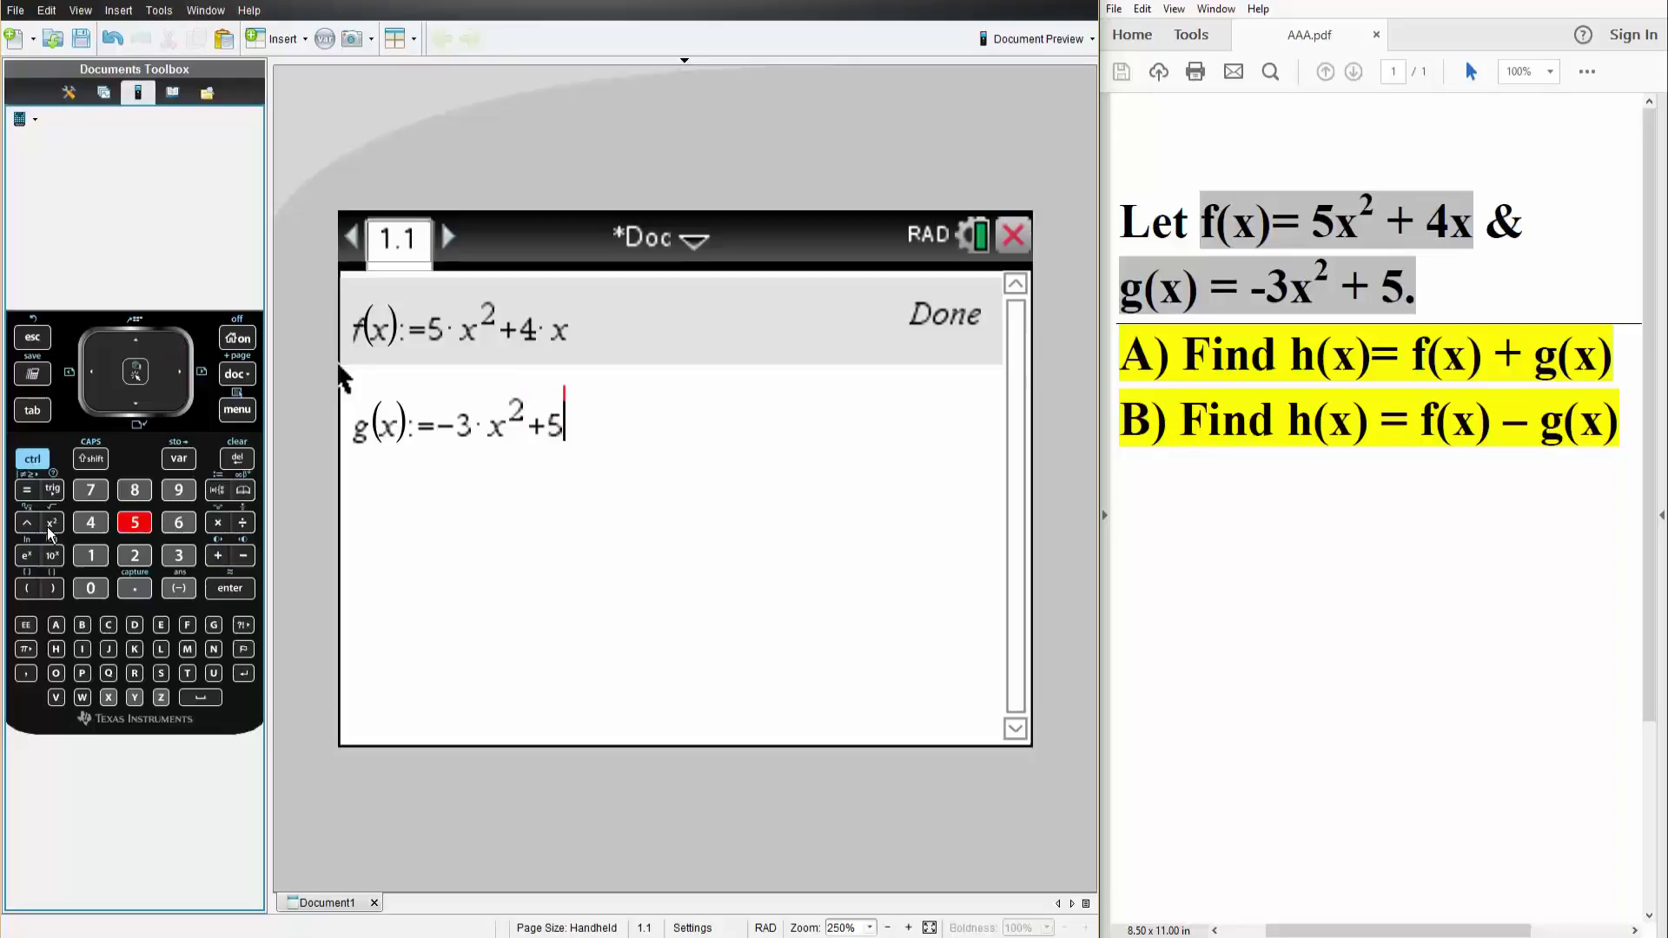
key(Return)
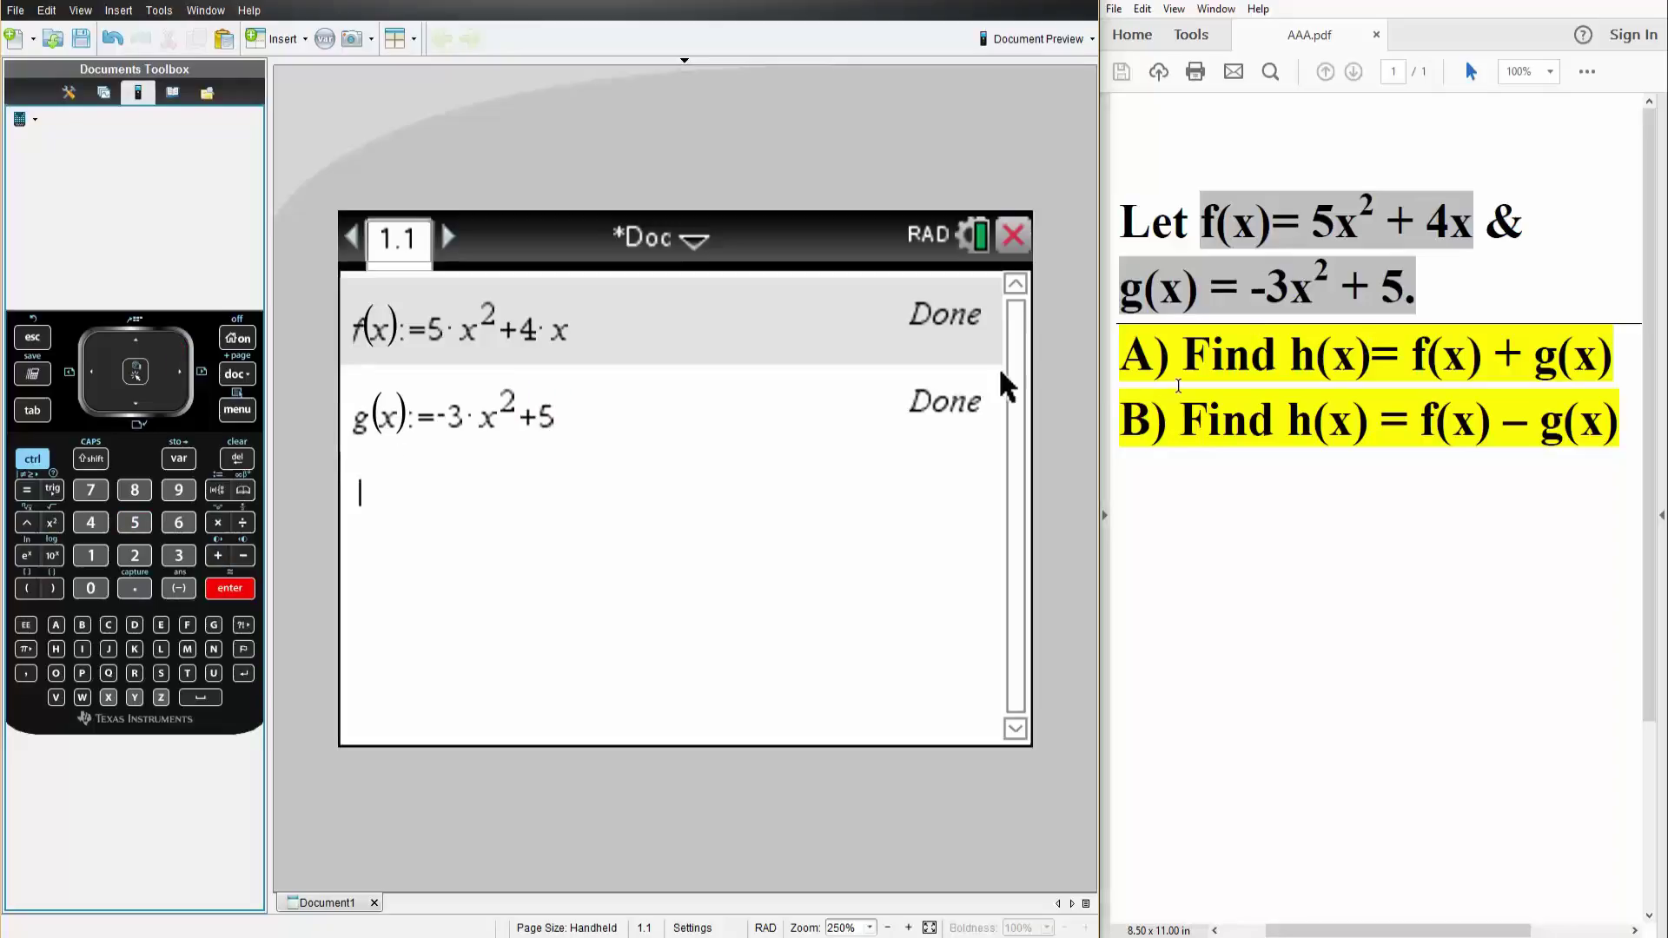
Evaluate h(x) = f(x) + g(x) on the next entry line, returning 2x² + 4x + 5
click(583, 519)
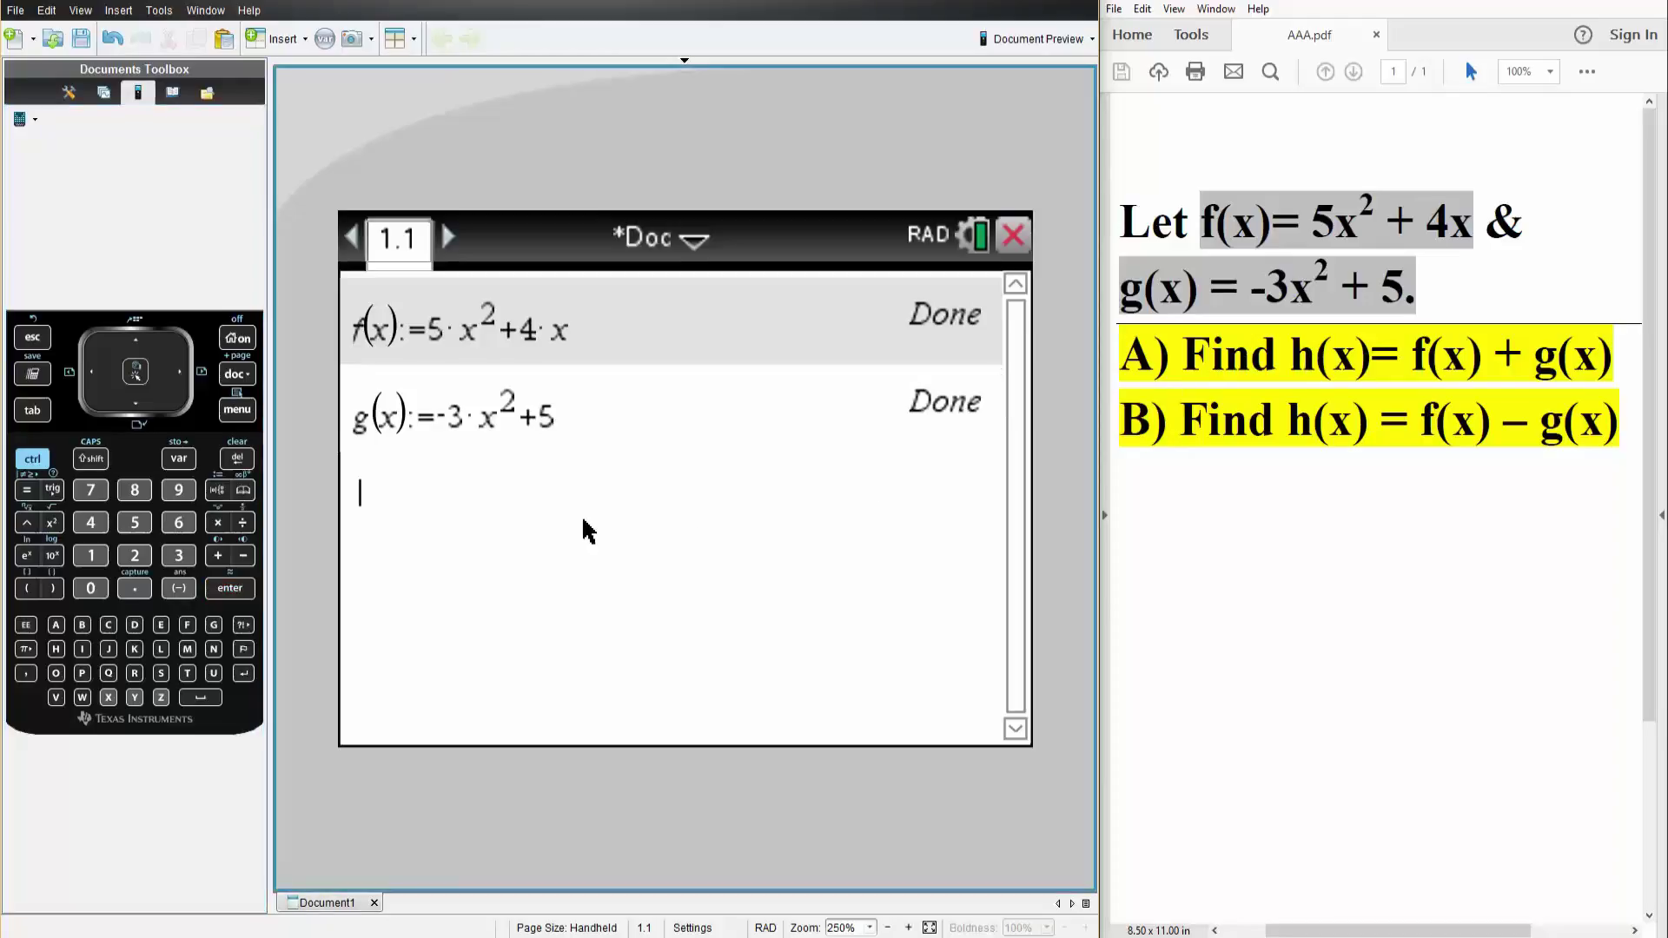
text(h(x)
text()=)
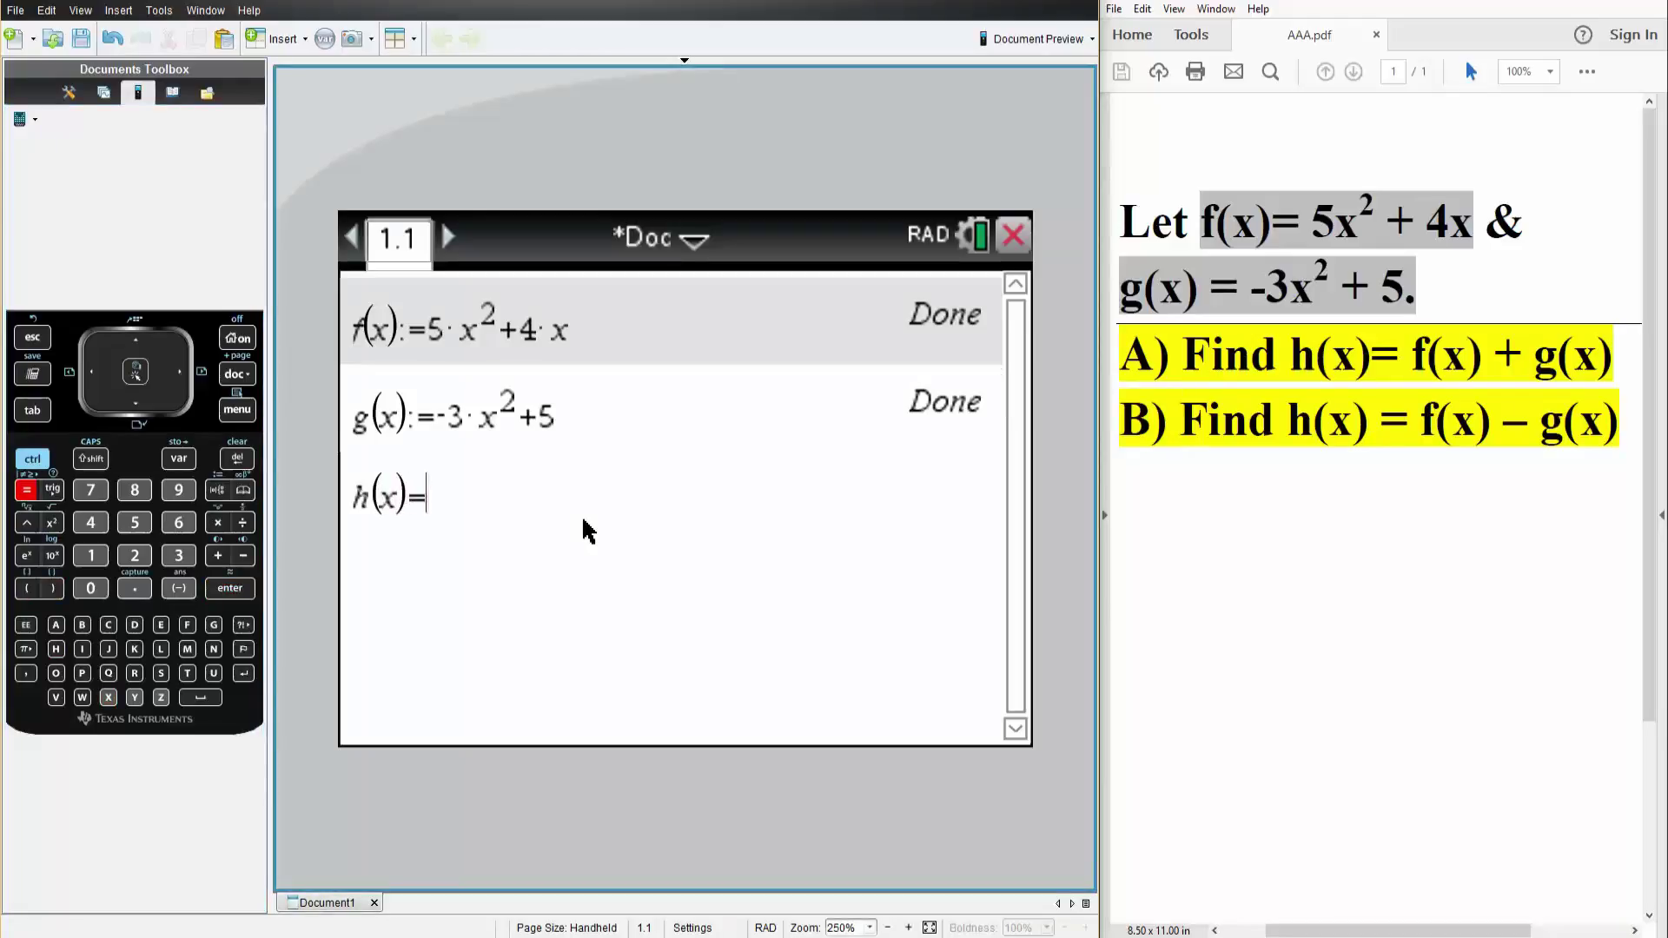
text(f(x)
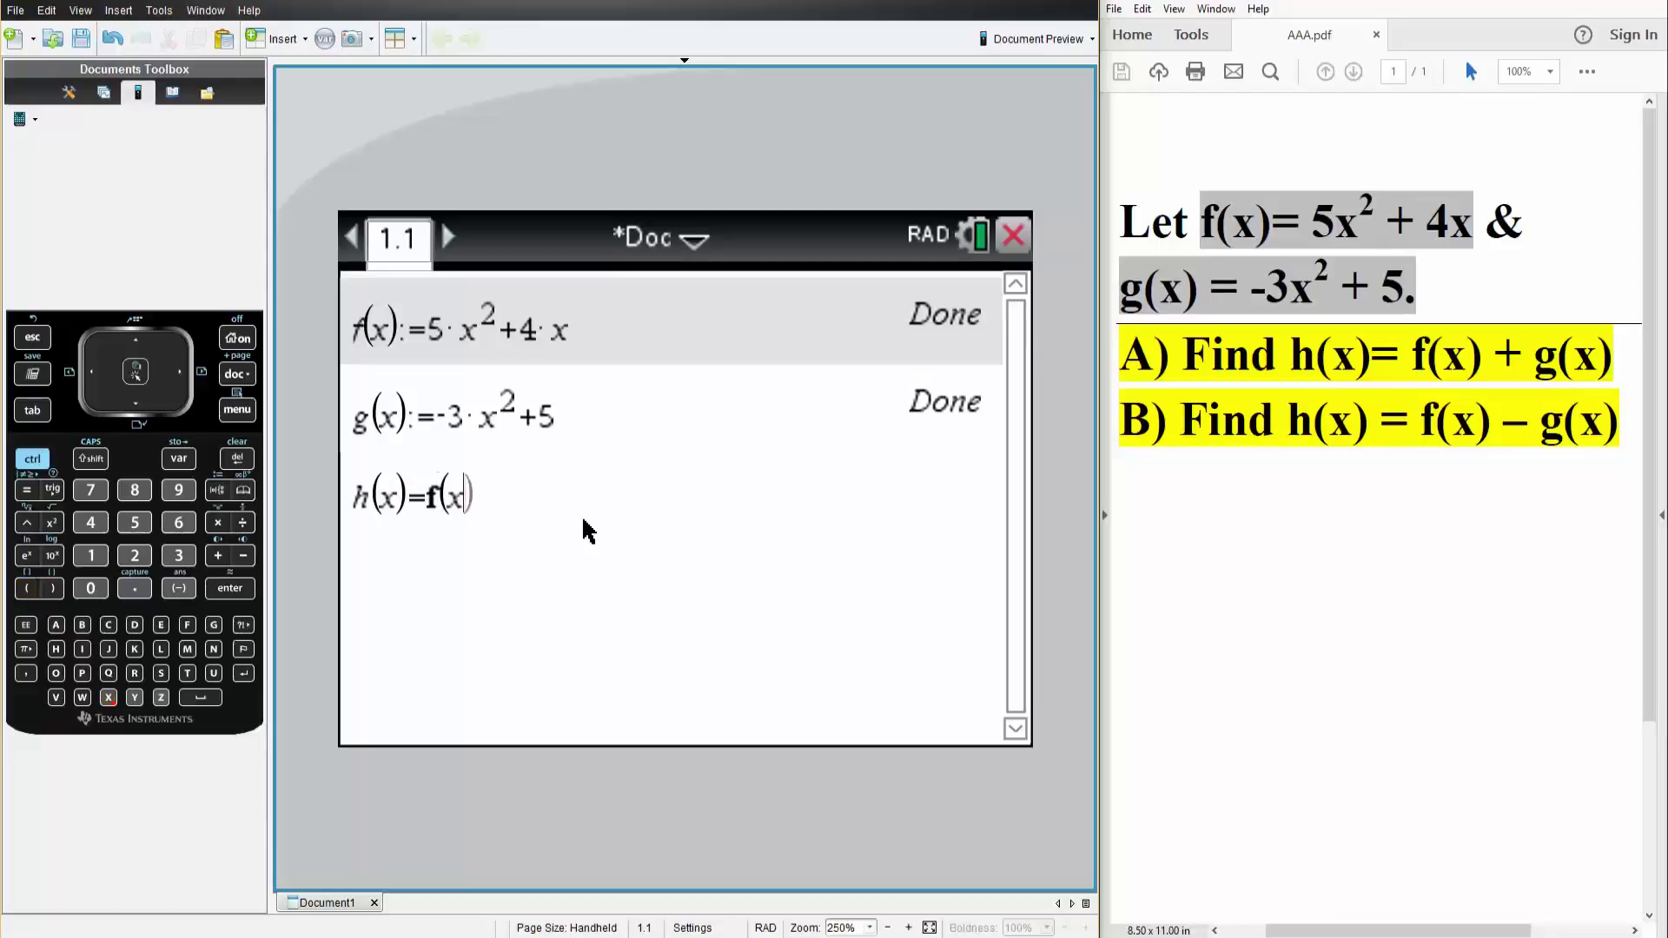
text()+g)
text((x))
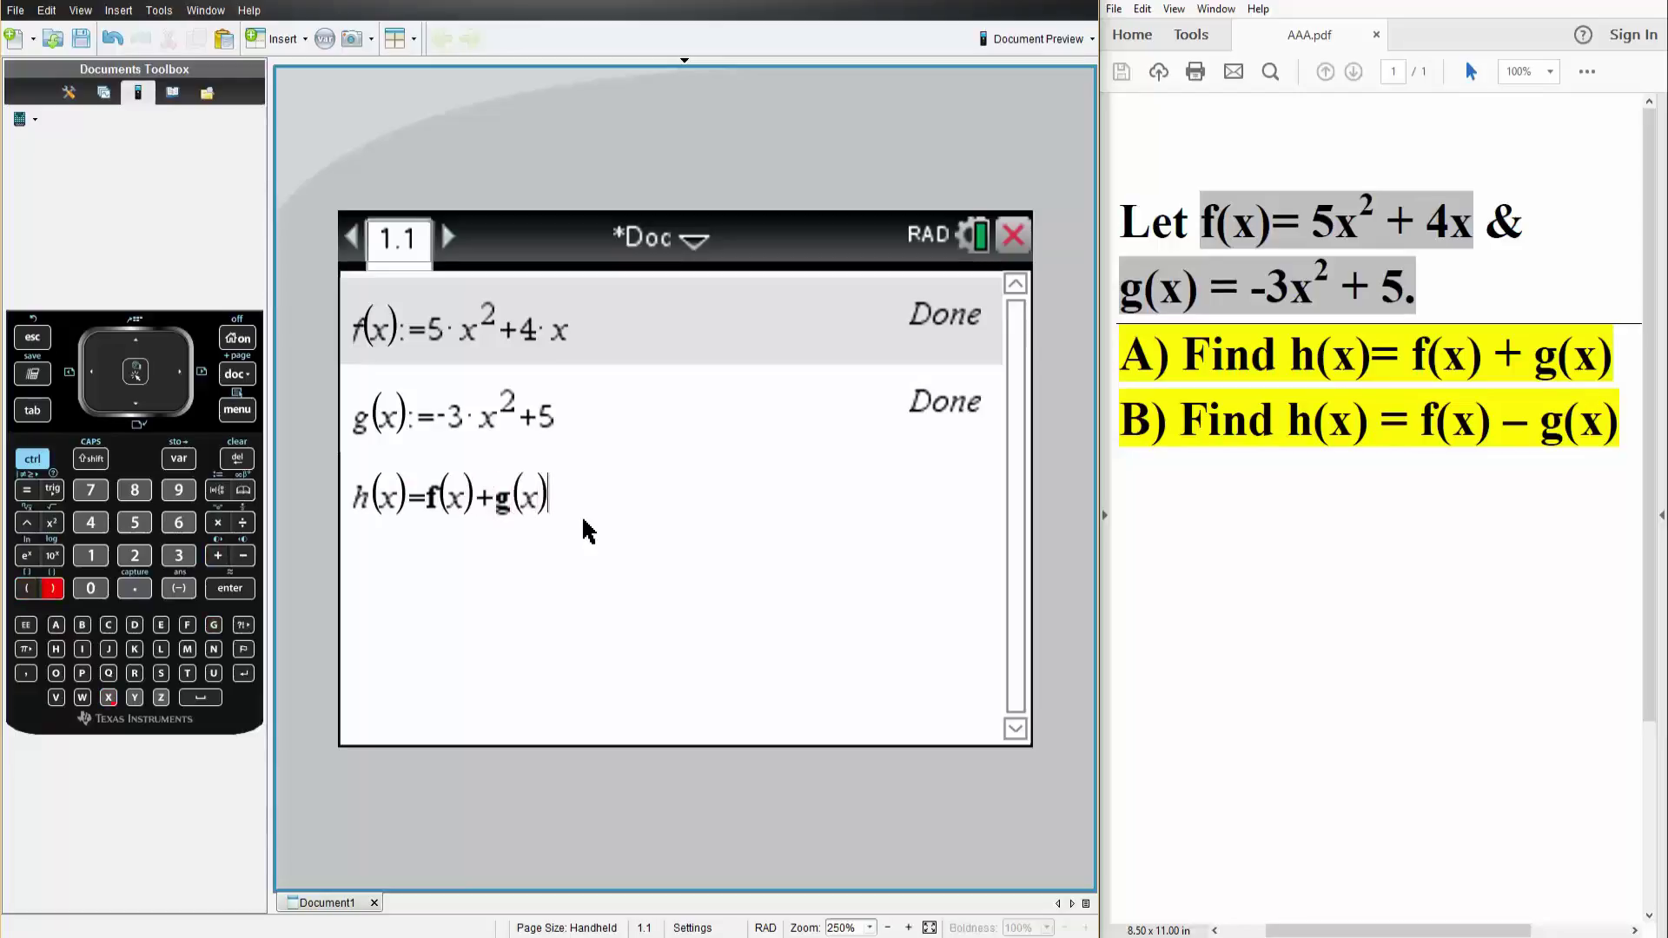
key(Return)
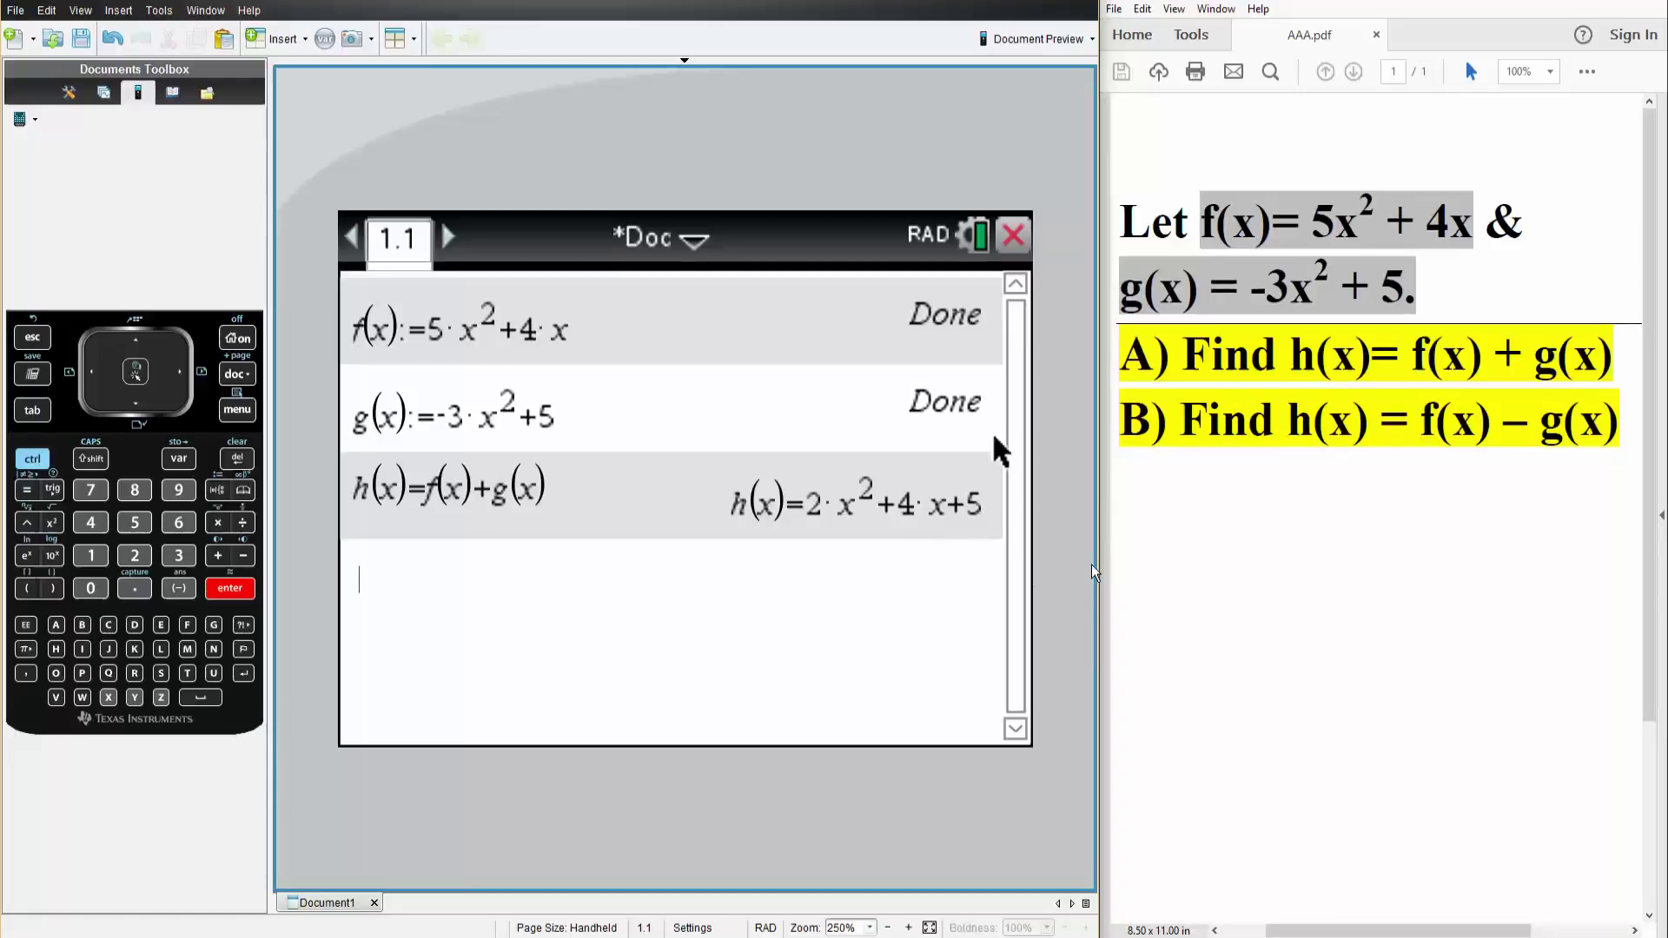
text(h)
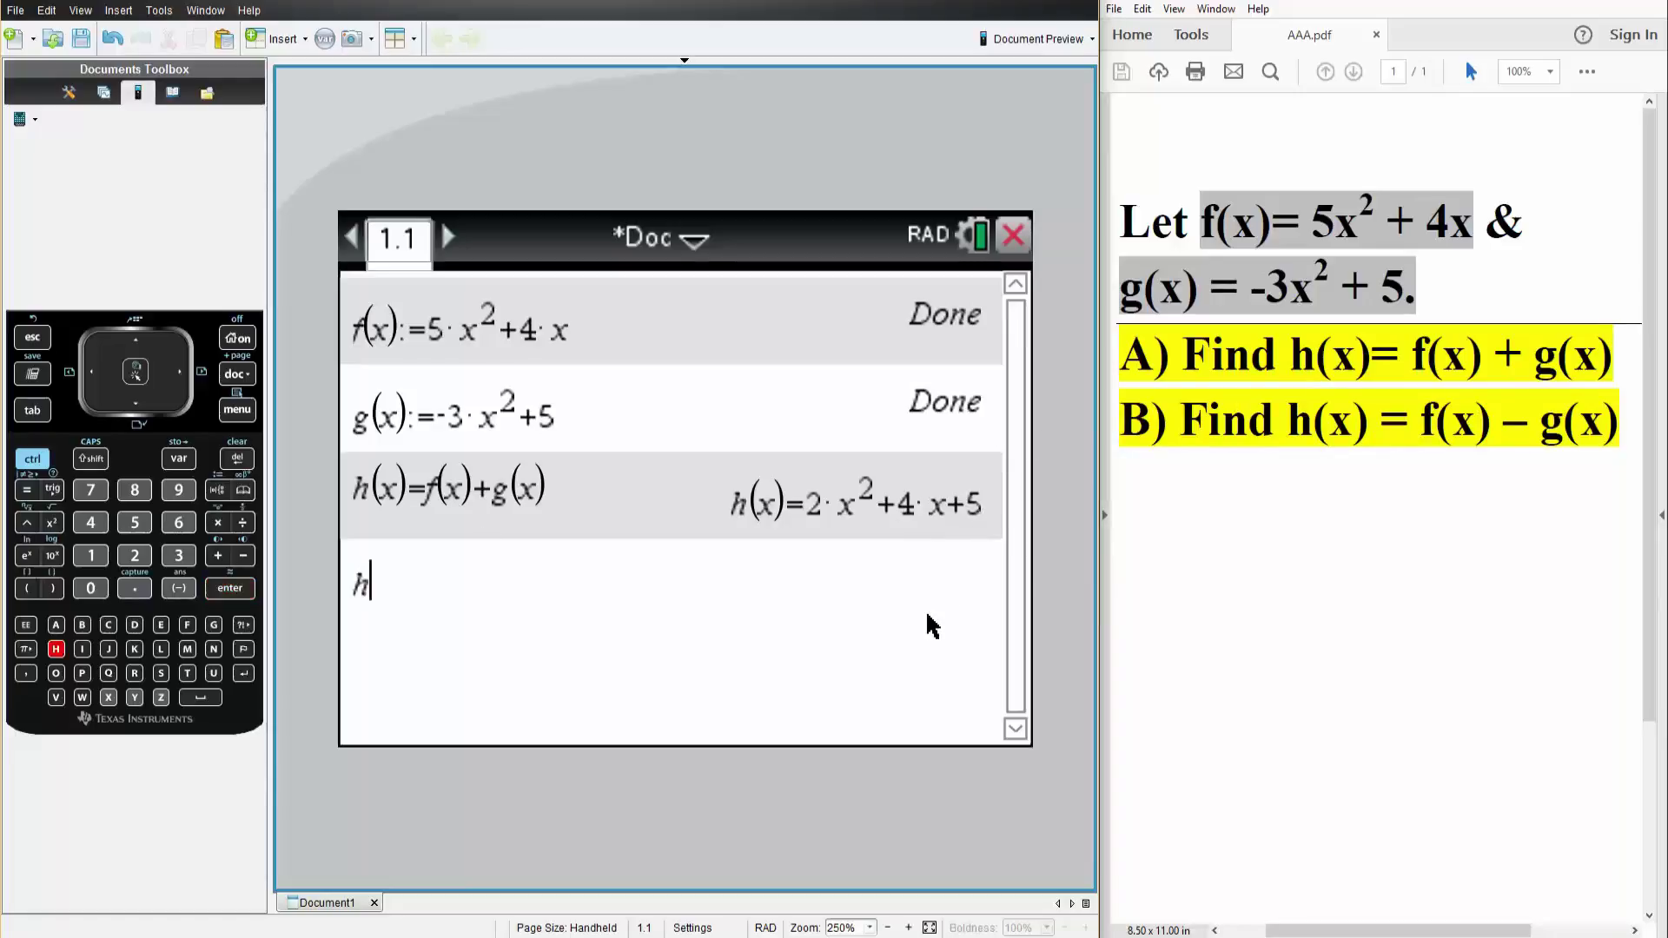
text((x))
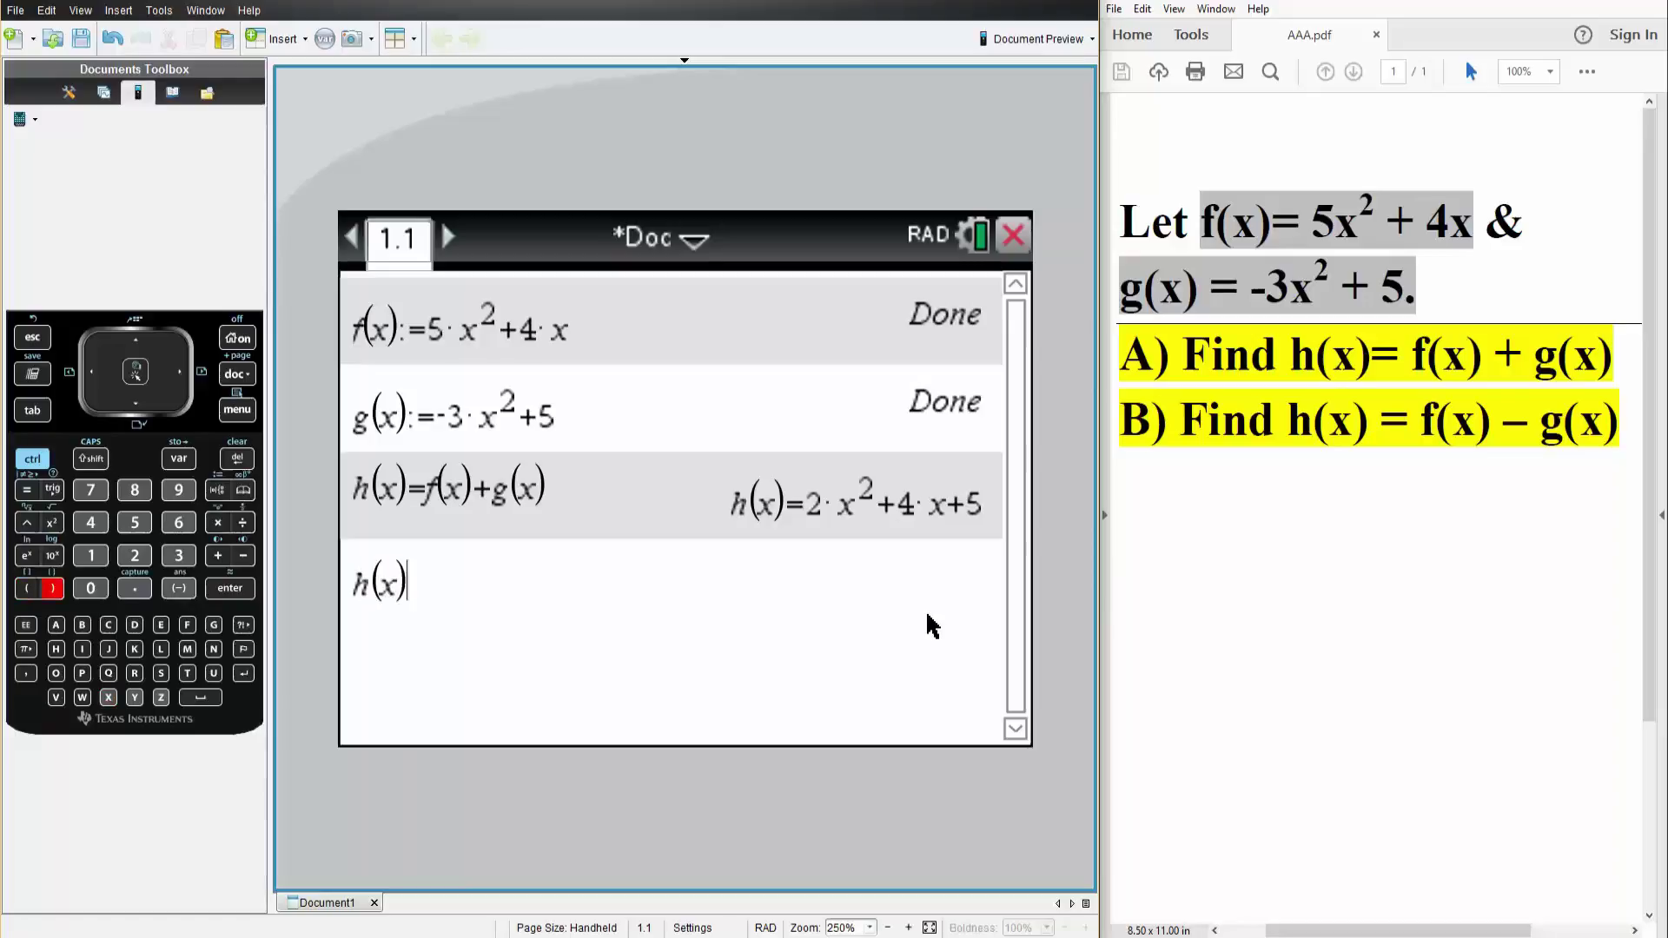
text(=)
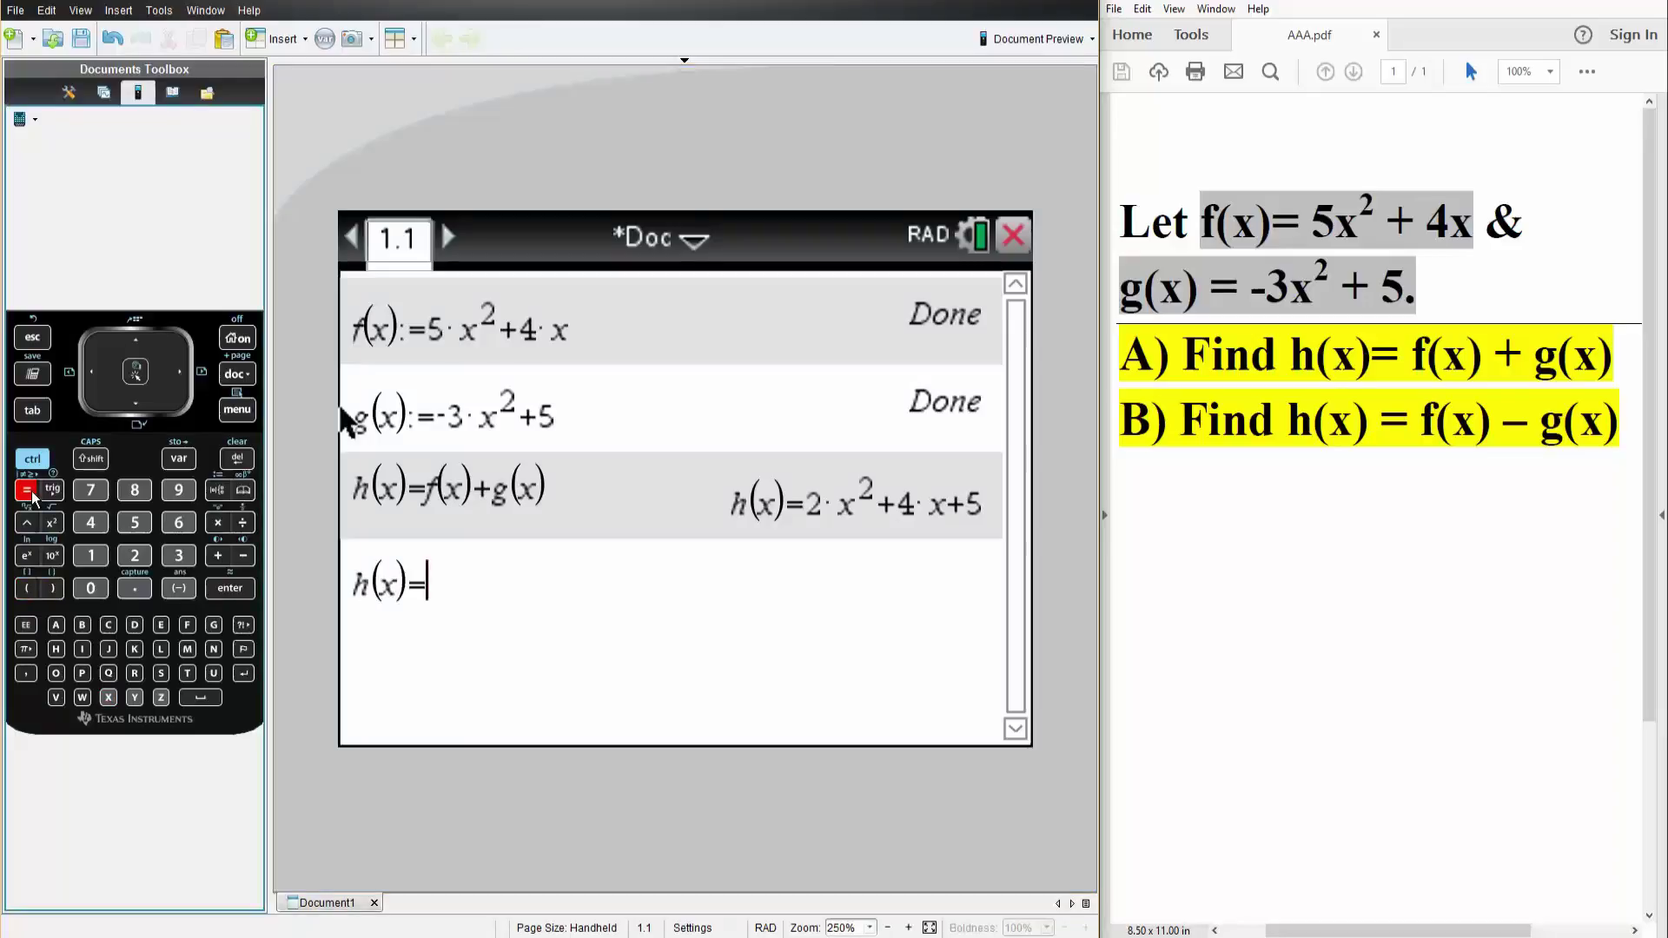
text(f(x))
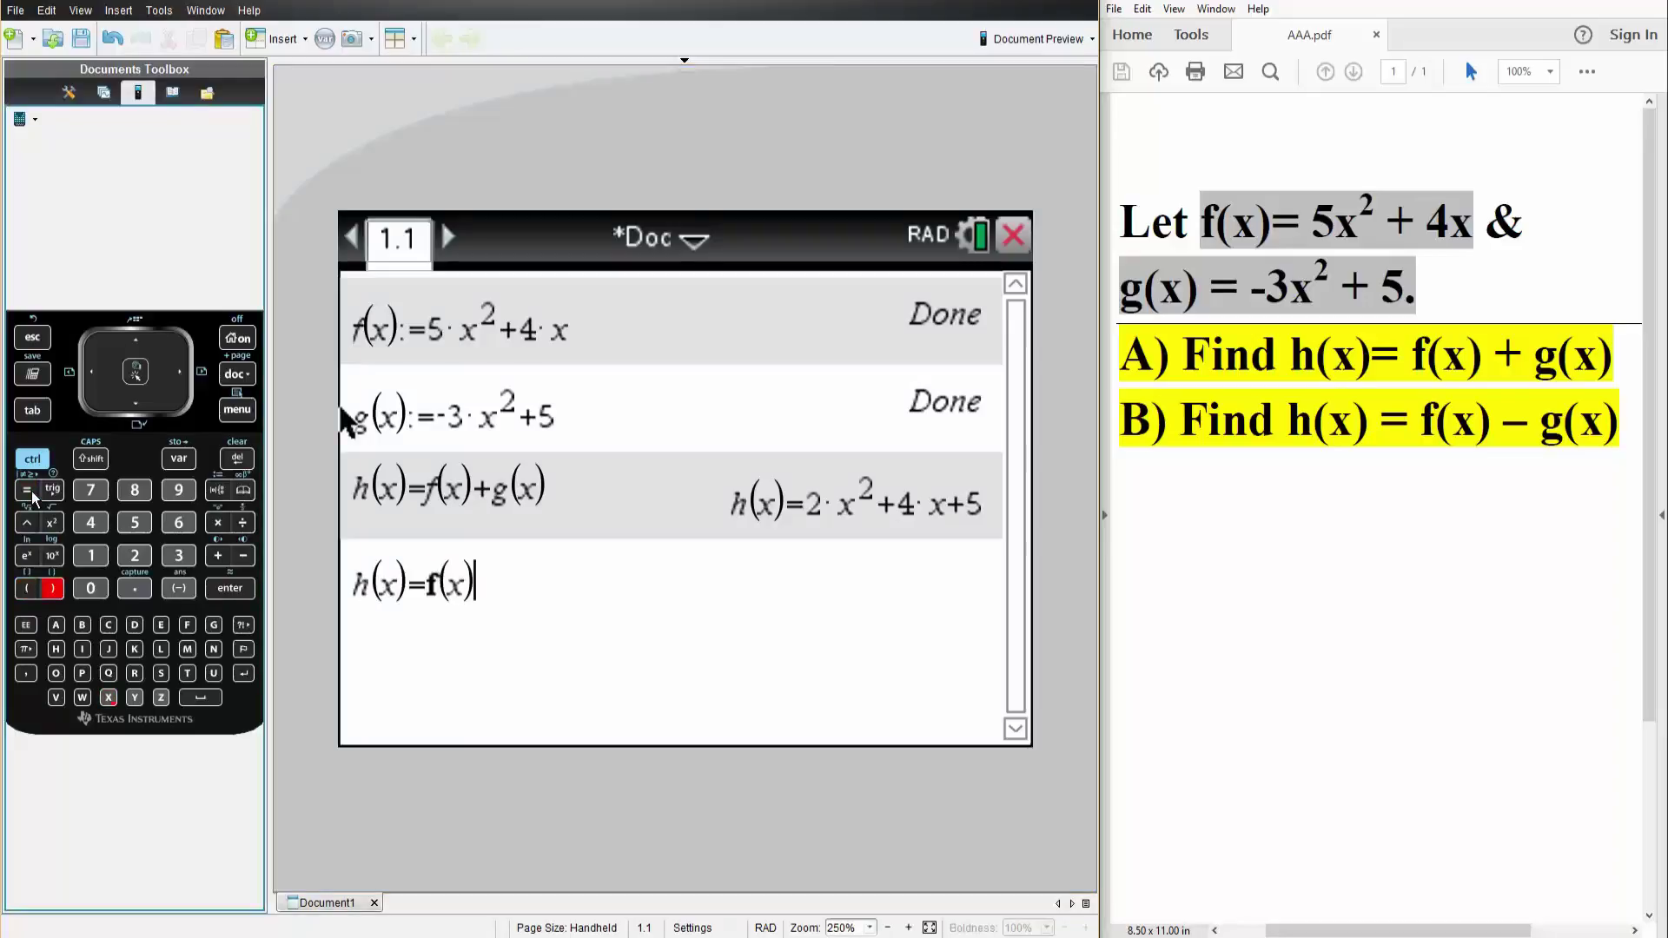
text(-g()
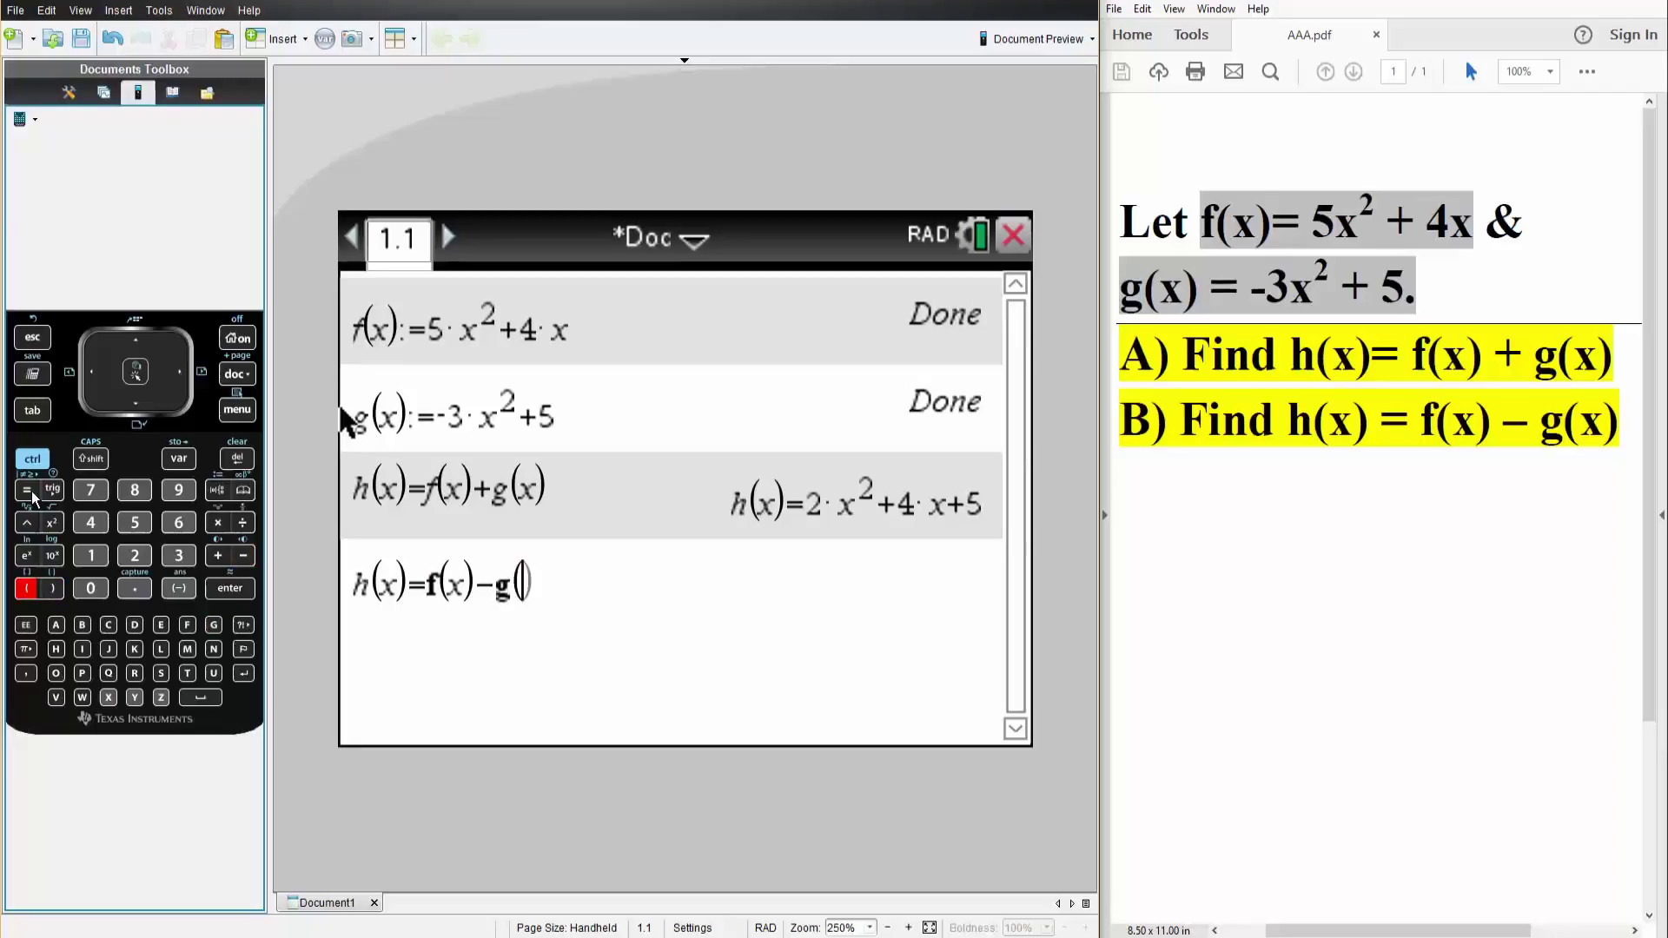
text(x))
Evaluate h(x) = f(x) − g(x), returning 8x² + 4x − 5
key(Return)
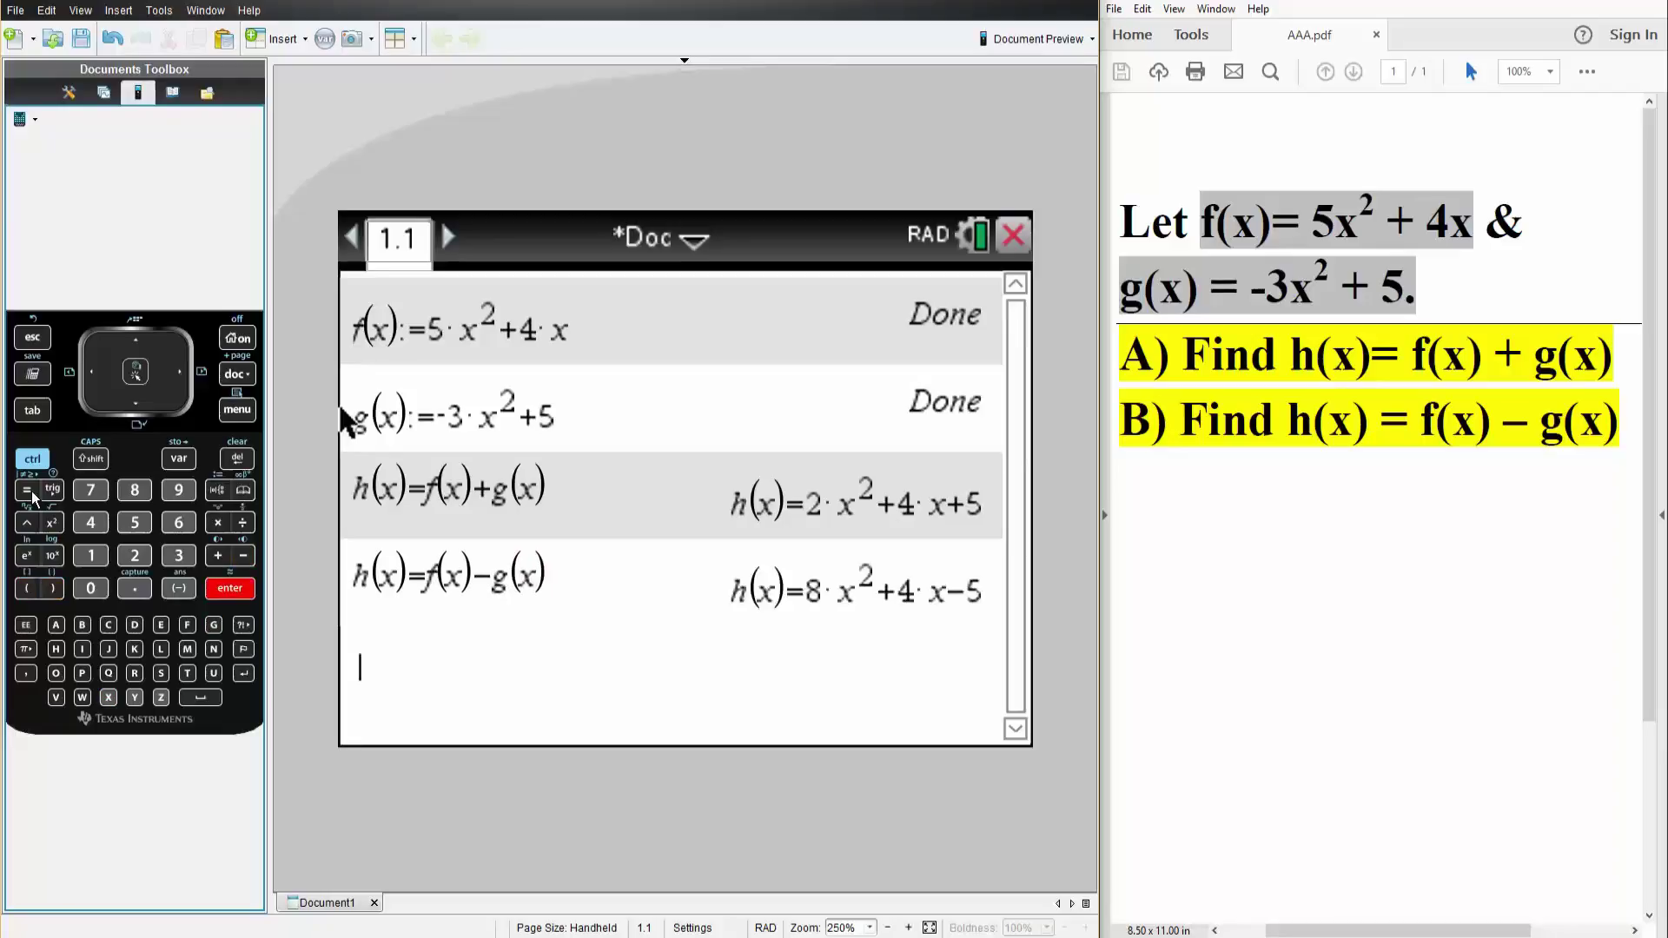